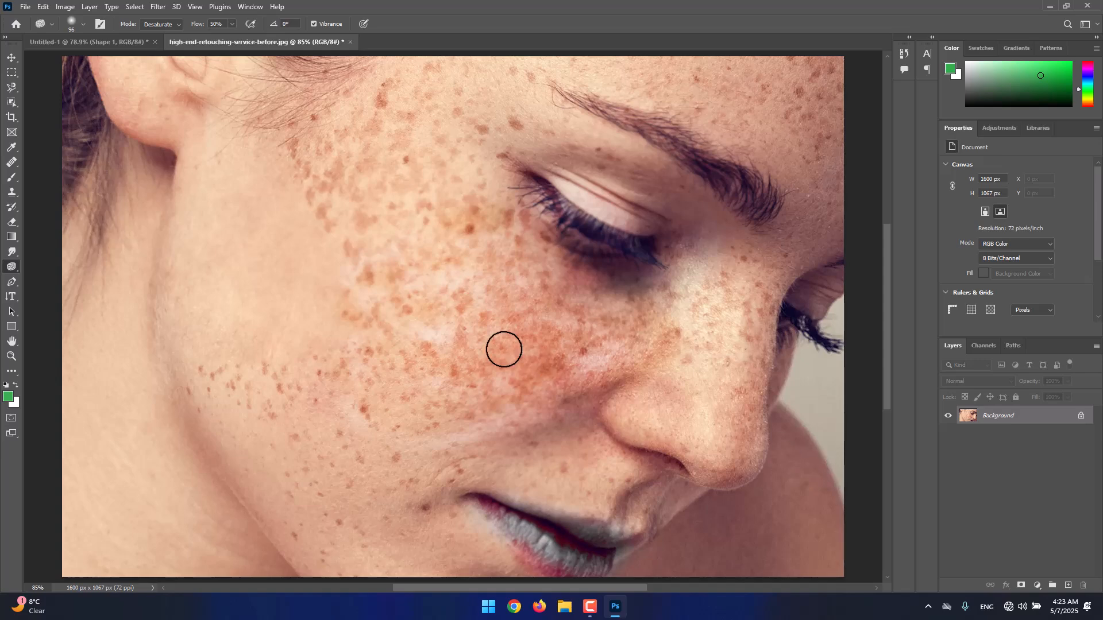
# Switch to the Untitled-1 document, activate the Move tool, and detach and close the collapsed Character and Paragraph panel group
pyautogui.click(149, 48)
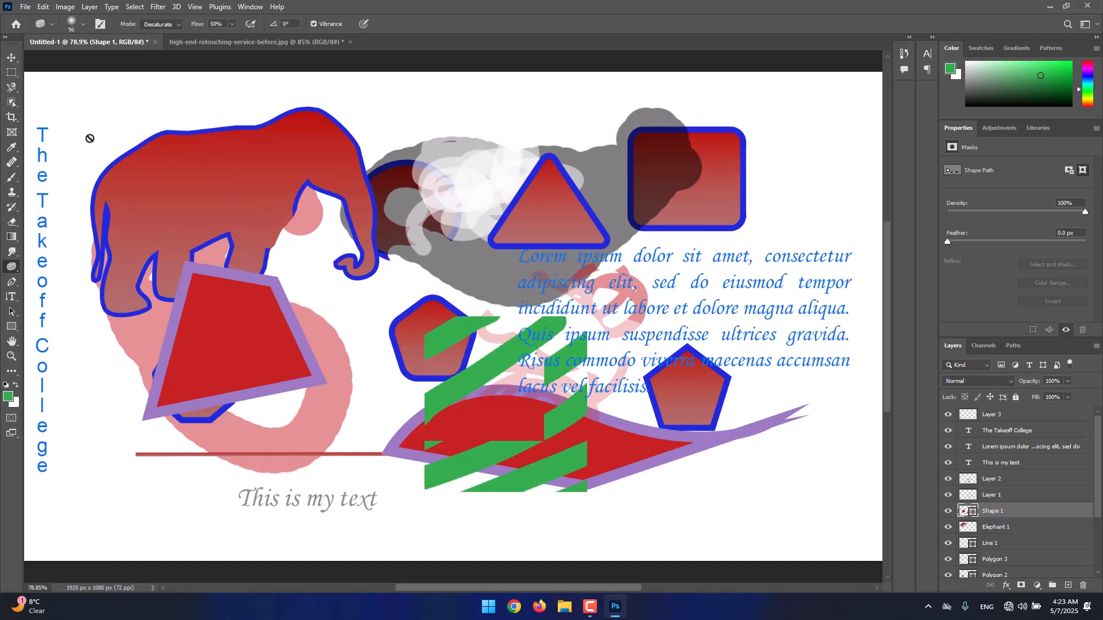
pyautogui.click(11, 57)
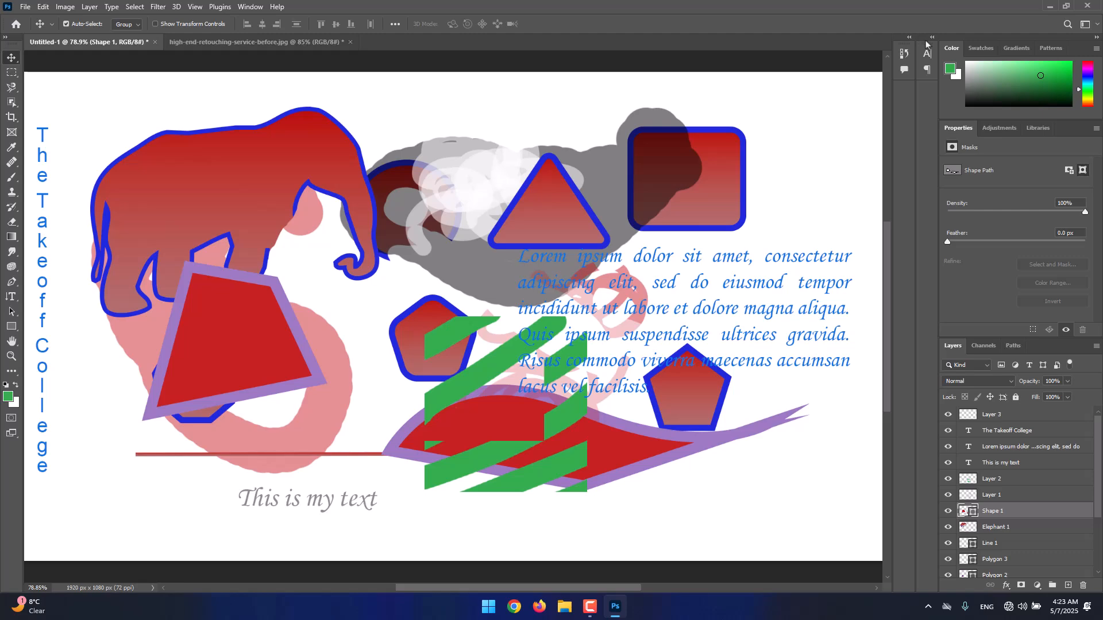
pyautogui.moveTo(926, 38); pyautogui.dragTo(849, 89)
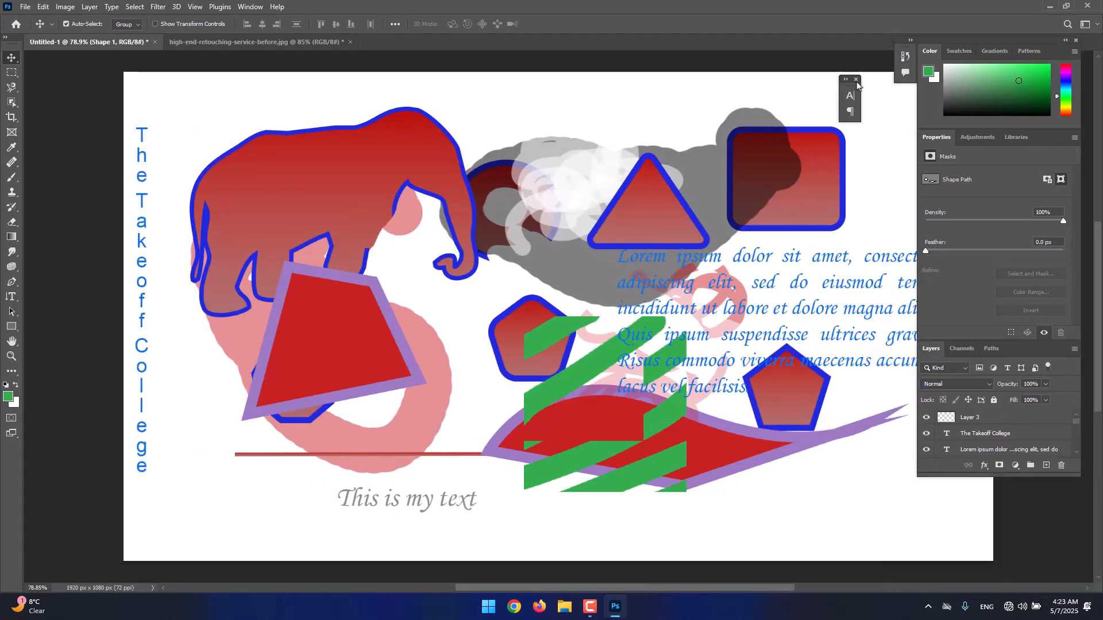
pyautogui.click(860, 77)
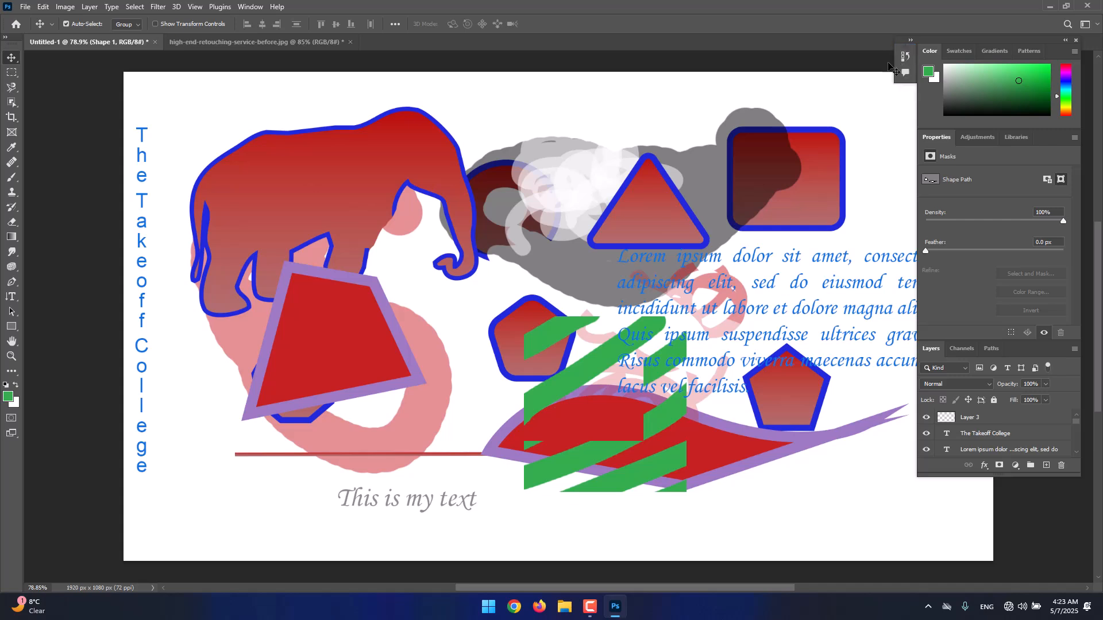
# Dock the floating Color, Properties and Layers panels back at the workspace edge, keeping the History and Comments group collapsed
pyautogui.click(911, 40)
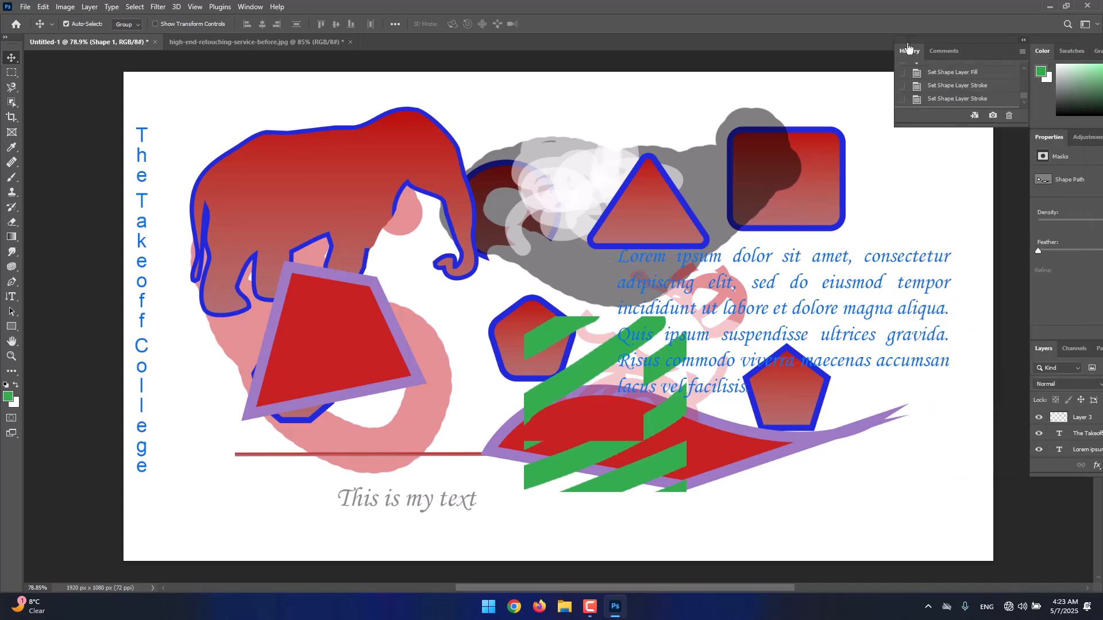
pyautogui.click(1023, 40)
pyautogui.click(995, 50)
pyautogui.moveTo(932, 48); pyautogui.dragTo(1101, 90)
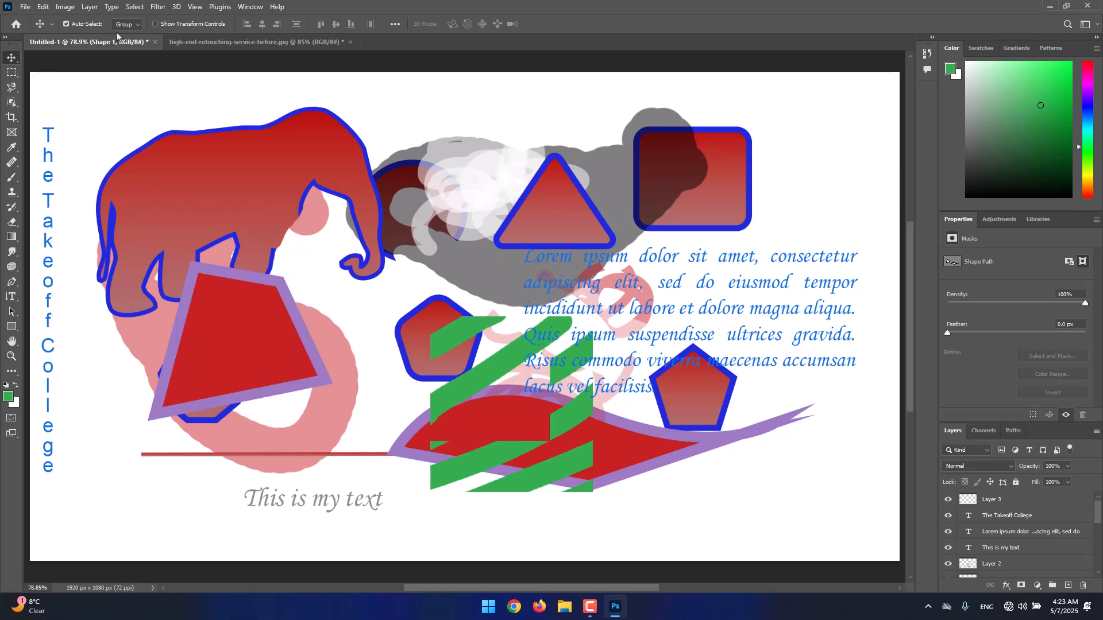
# Save the document to the Desktop as Untitled-1.psd in Photoshop format, replacing the existing file
pyautogui.click(27, 8)
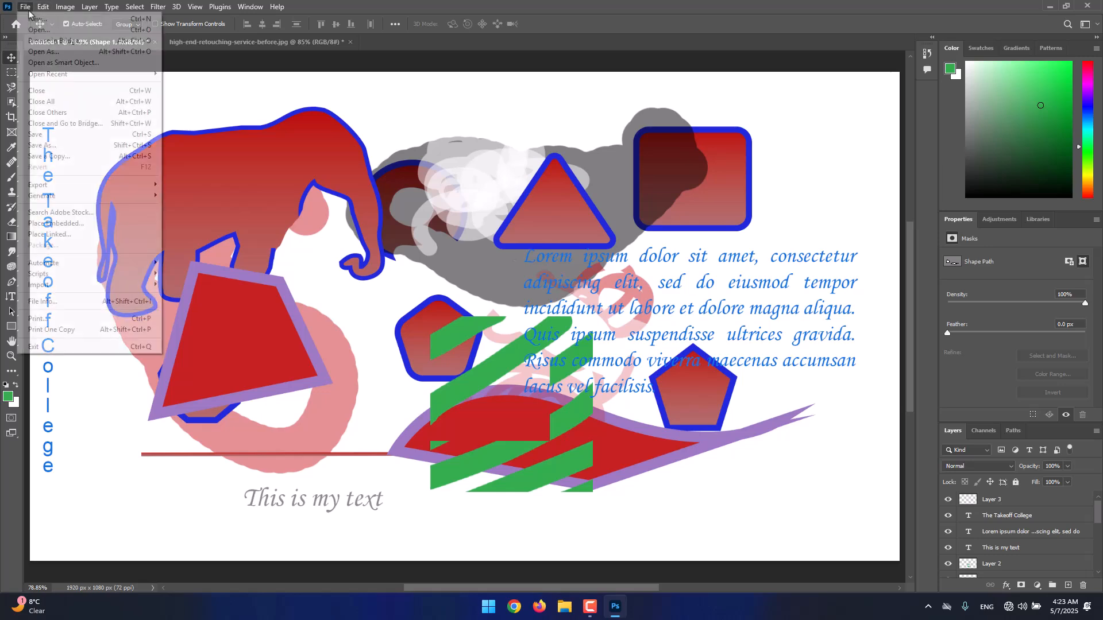
pyautogui.click(52, 138)
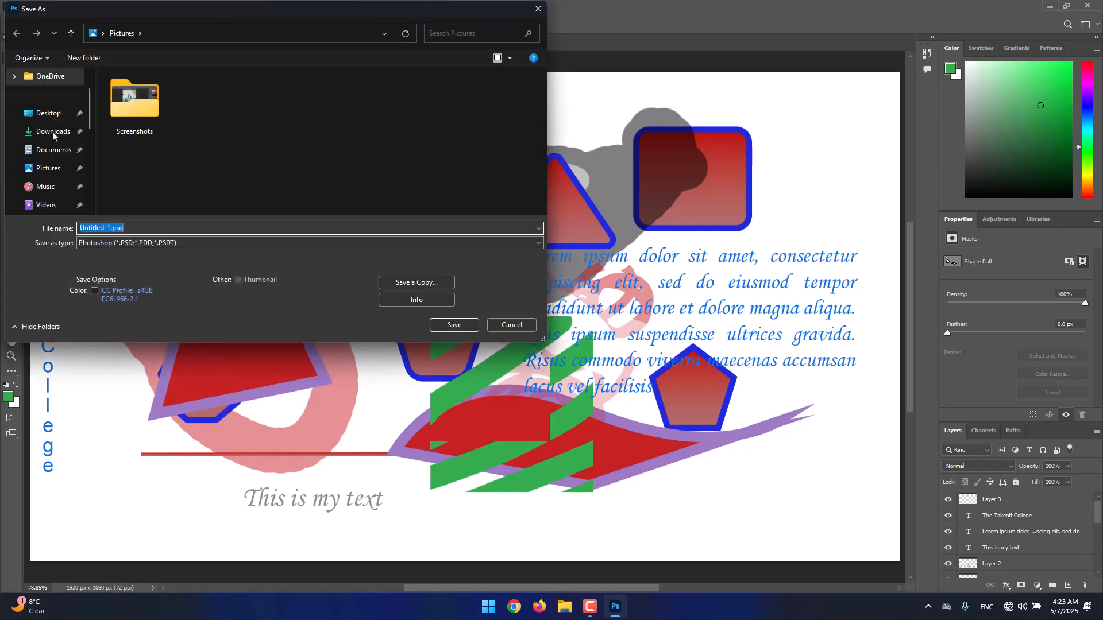
pyautogui.click(48, 114)
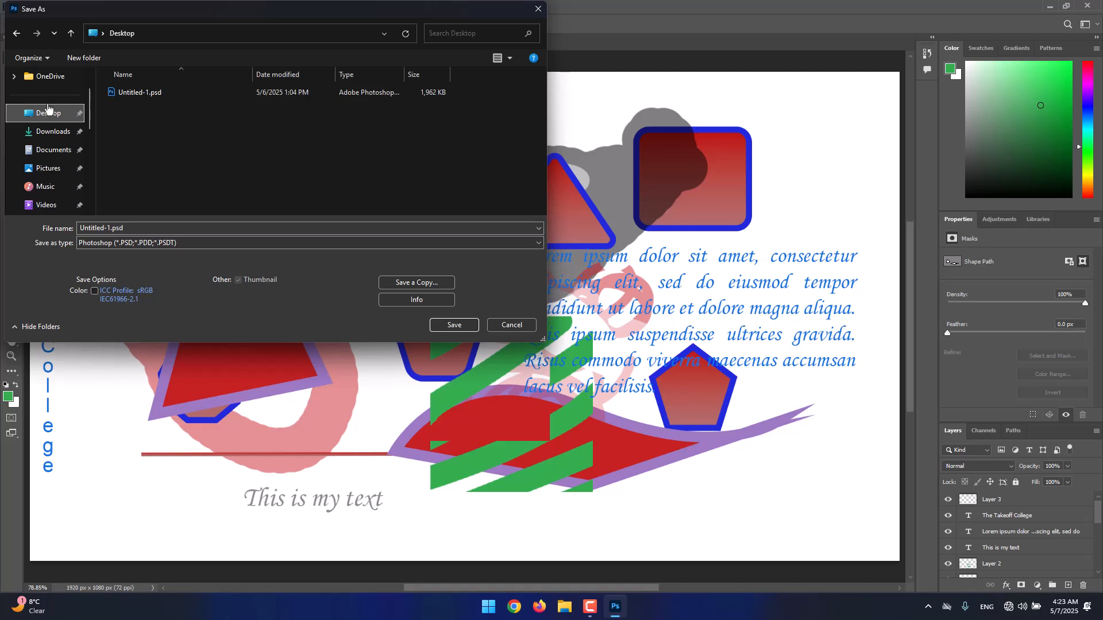
pyautogui.click(140, 93)
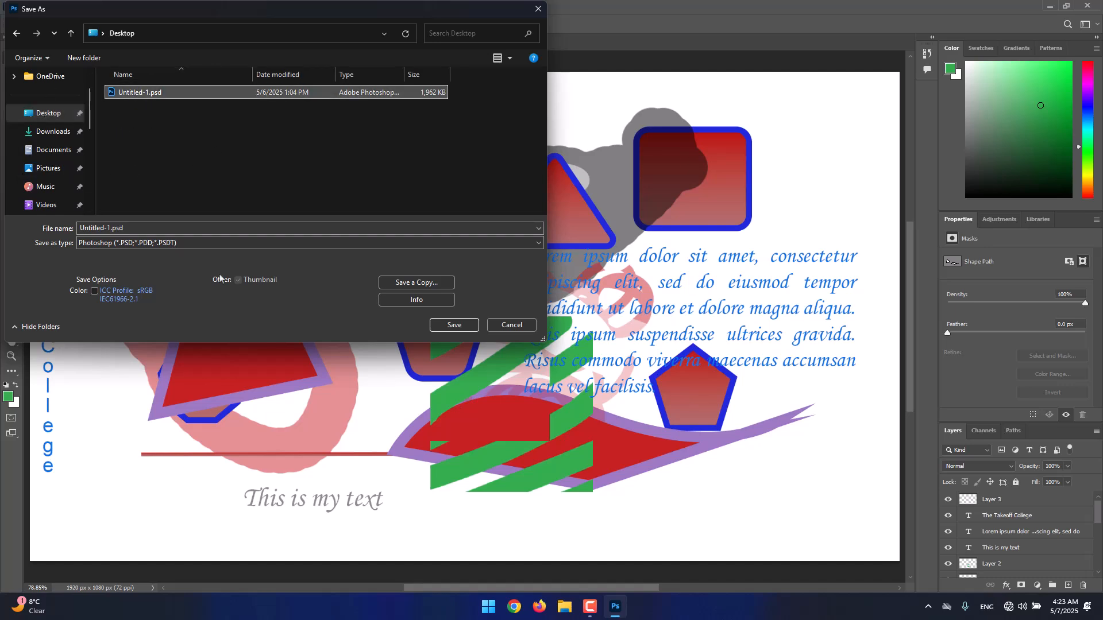
pyautogui.click(245, 245)
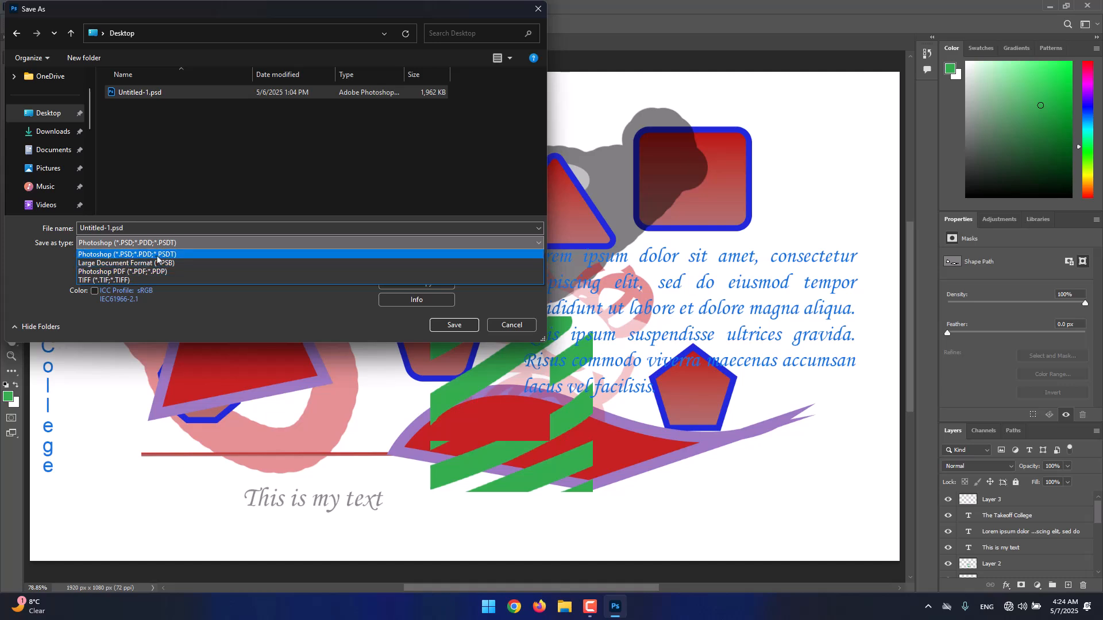
pyautogui.click(131, 256)
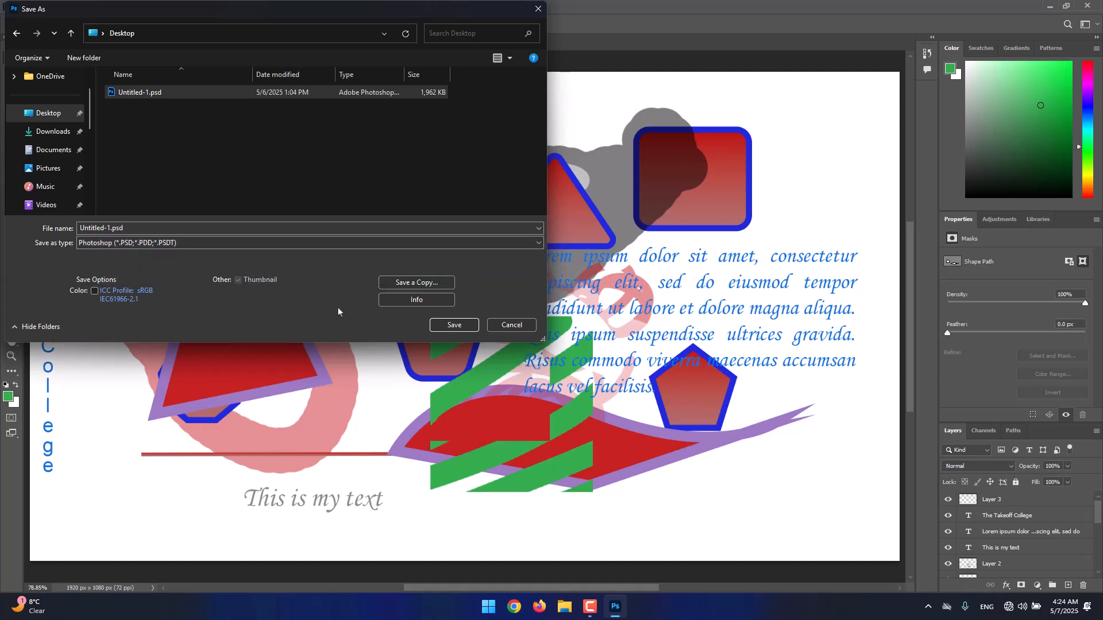
pyautogui.click(462, 328)
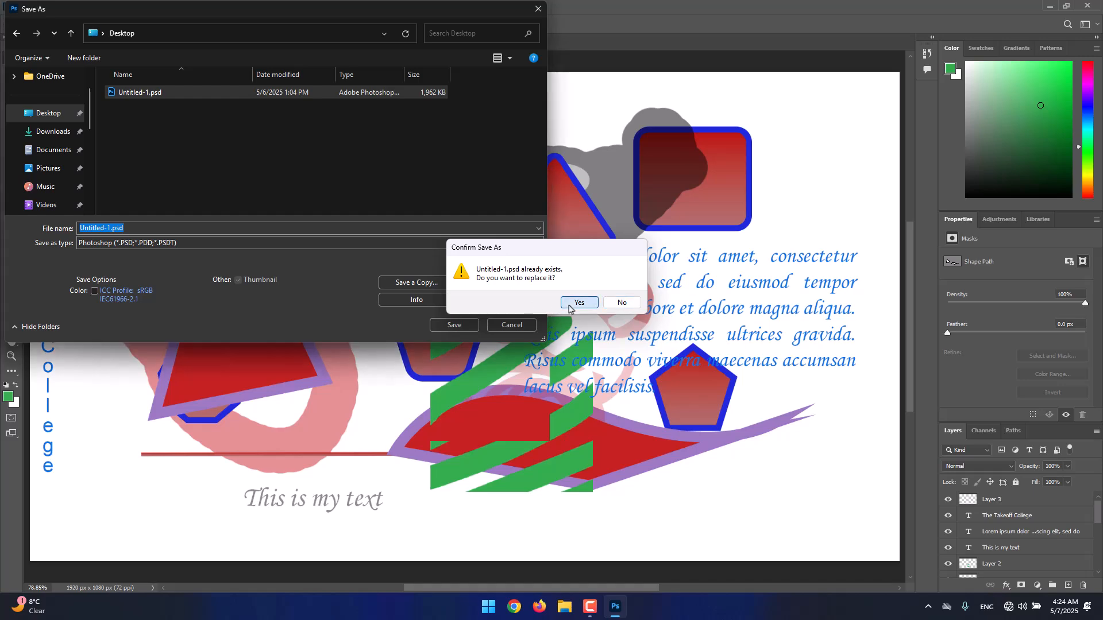
pyautogui.click(577, 304)
pyautogui.click(676, 170)
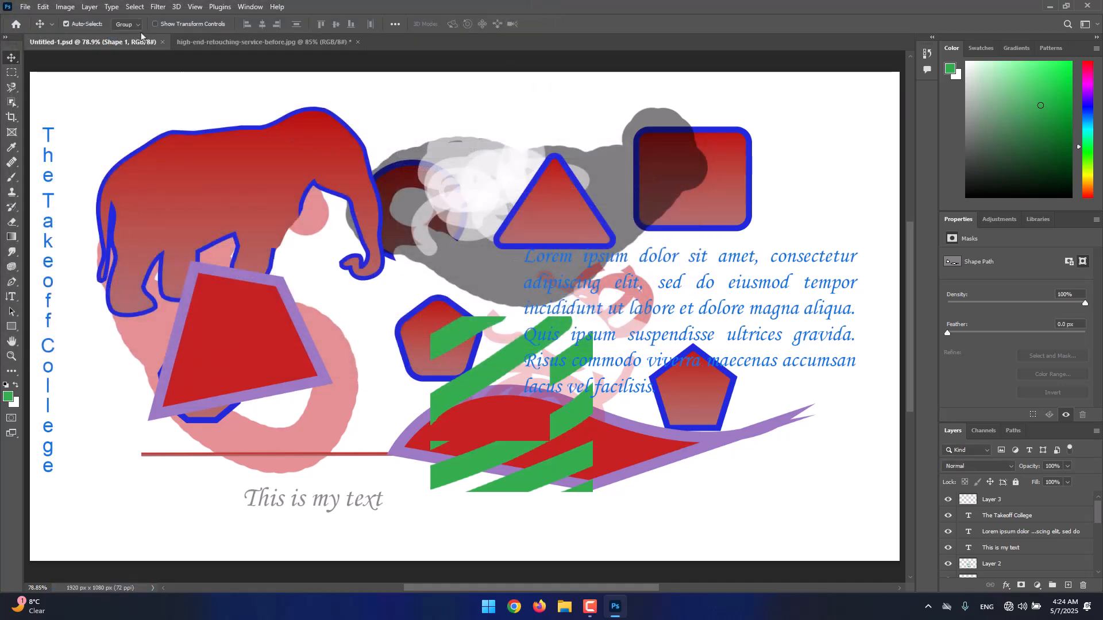
# Close both open documents, discarding the changes to high-end-retouching-service-before.jpg, and exit Photoshop
pyautogui.click(163, 41)
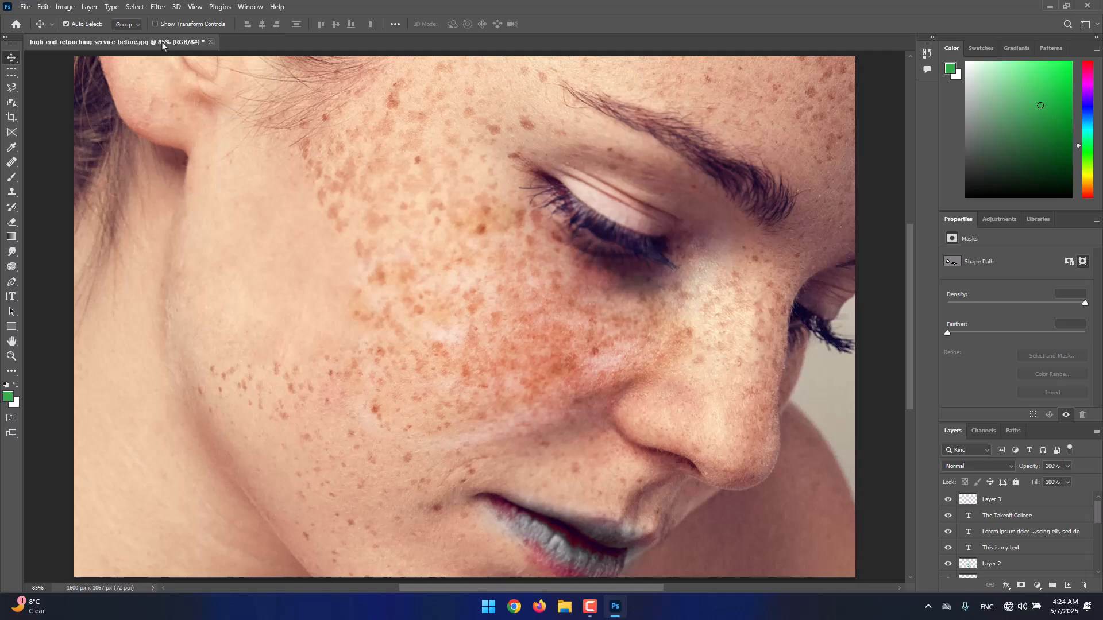
pyautogui.click(210, 42)
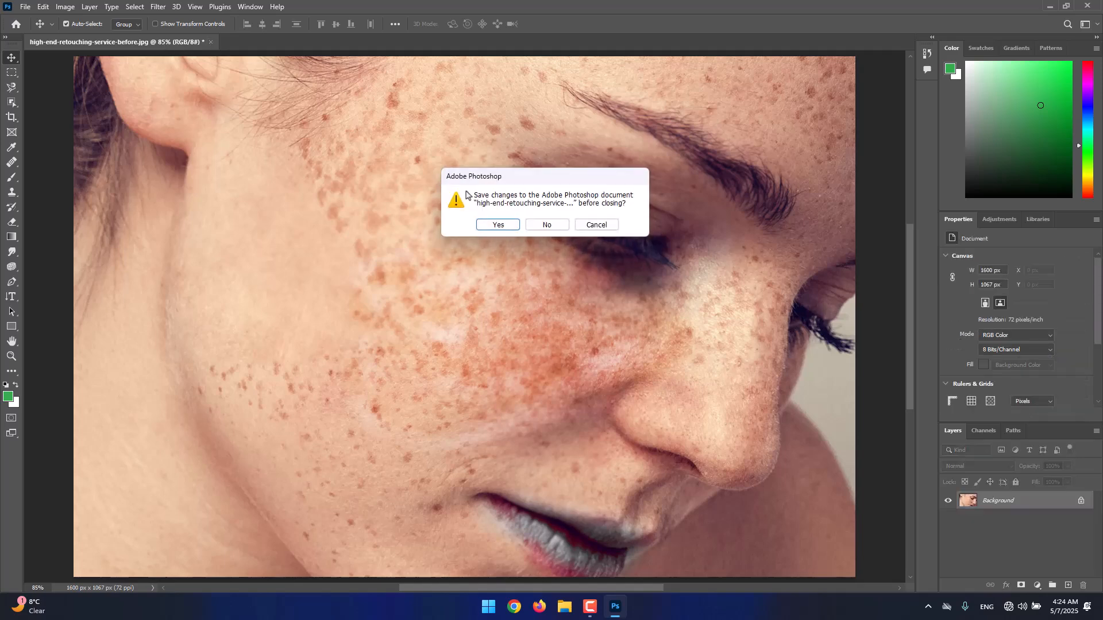
pyautogui.click(545, 225)
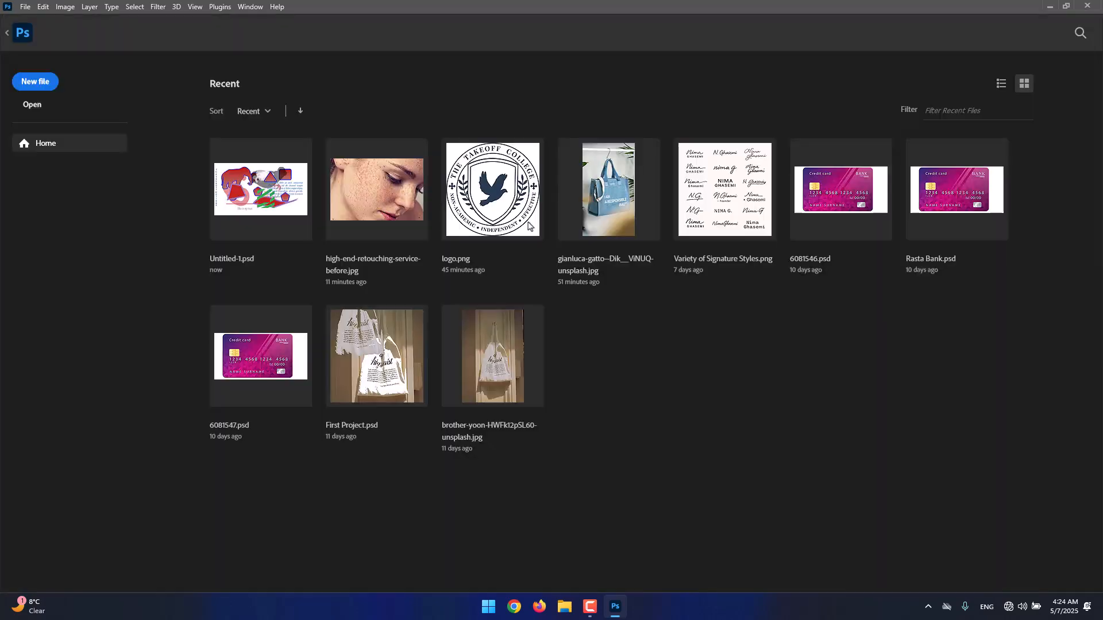
pyautogui.click(1086, 7)
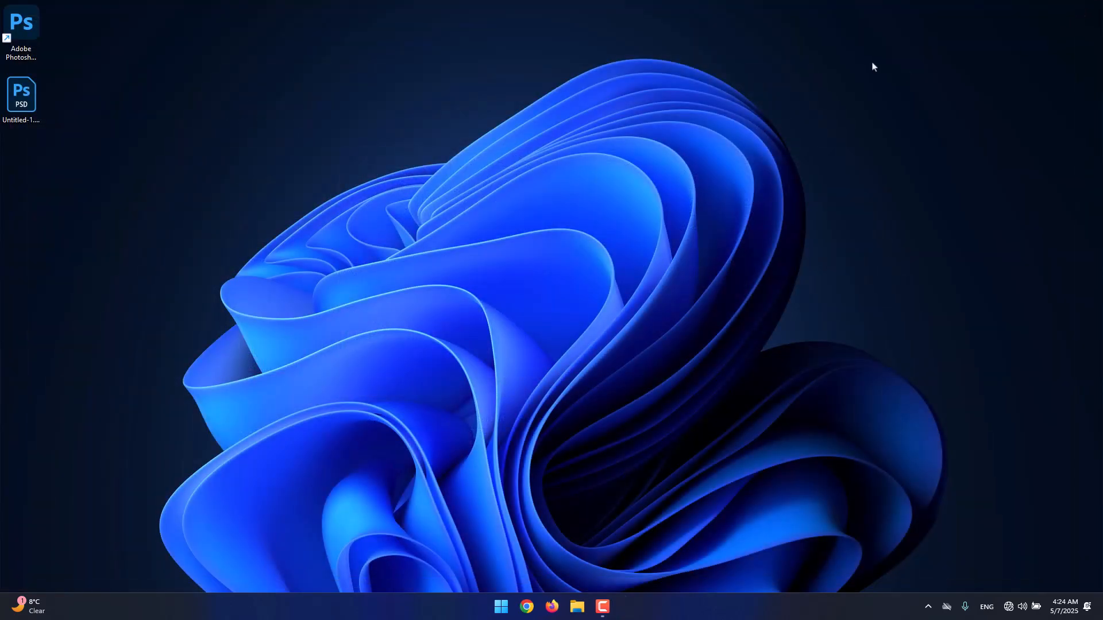
# Refresh the Windows desktop and rename the Untitled-1.psd file as The Project
pyautogui.rightClick(872, 63)
pyautogui.click(900, 144)
pyautogui.moveTo(30, 109); pyautogui.dragTo(29, 146)
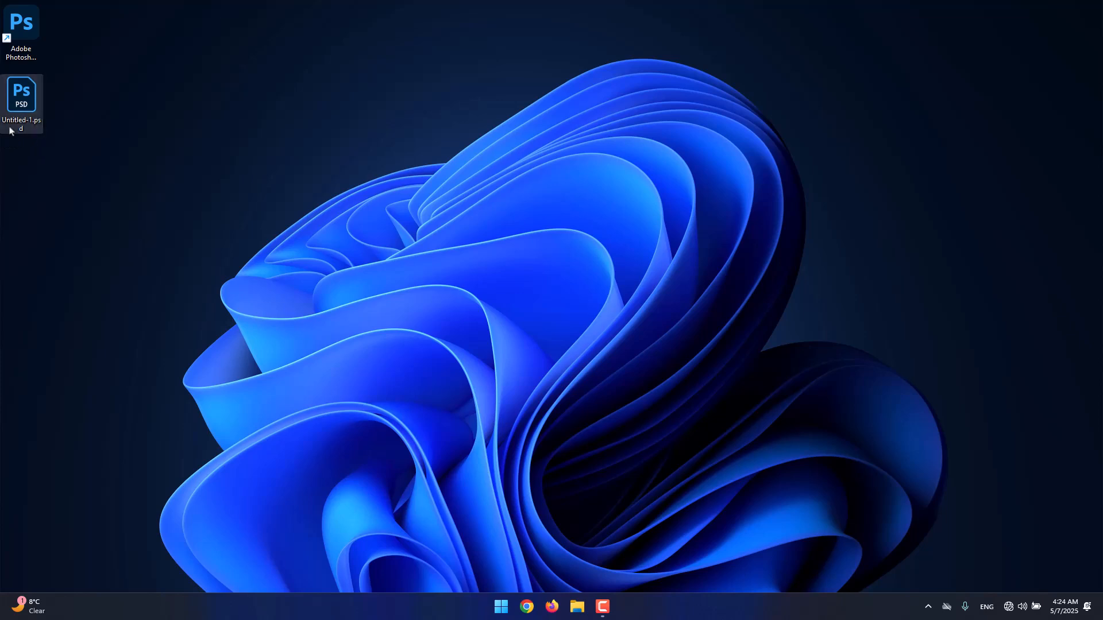
pyautogui.moveTo(26, 126)
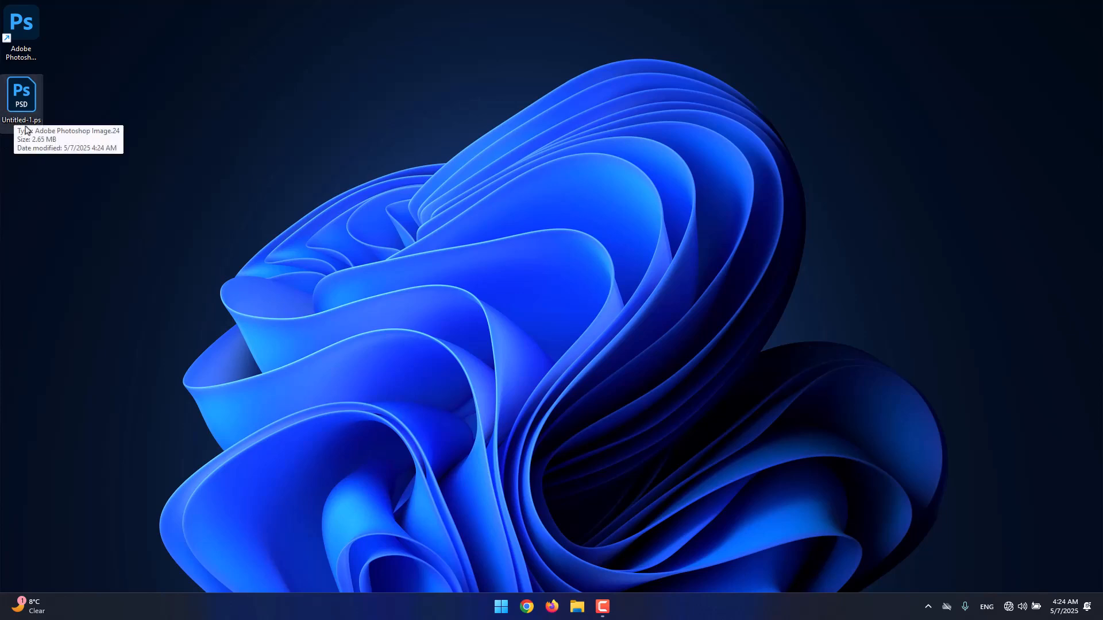
pyautogui.click(26, 129)
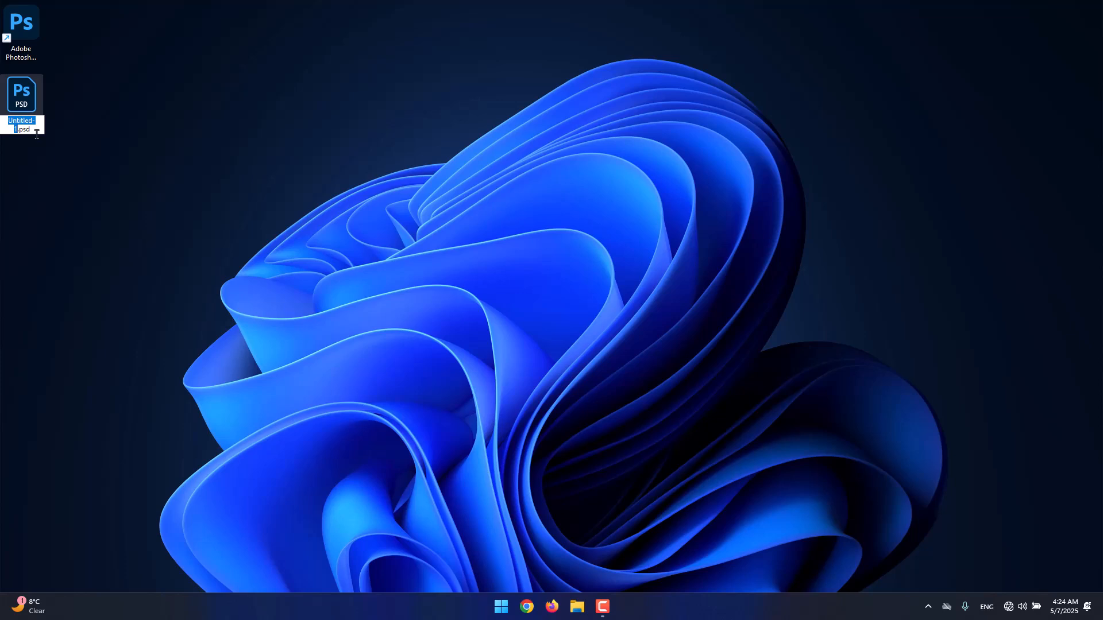
pyautogui.write('Th')
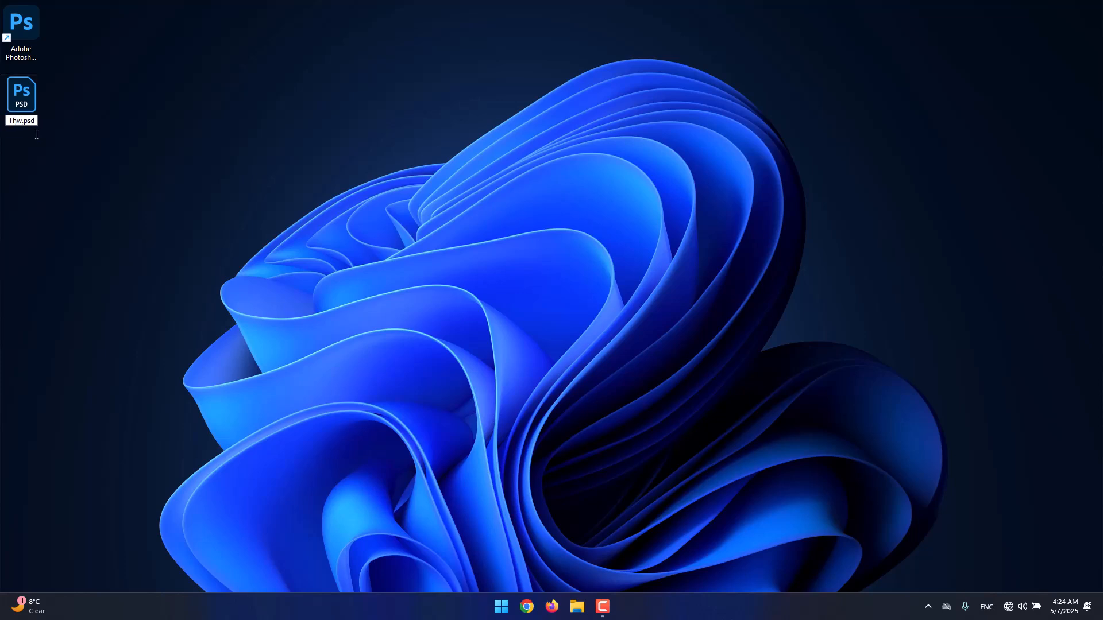
pyautogui.write('e Project')
pyautogui.press('Return')
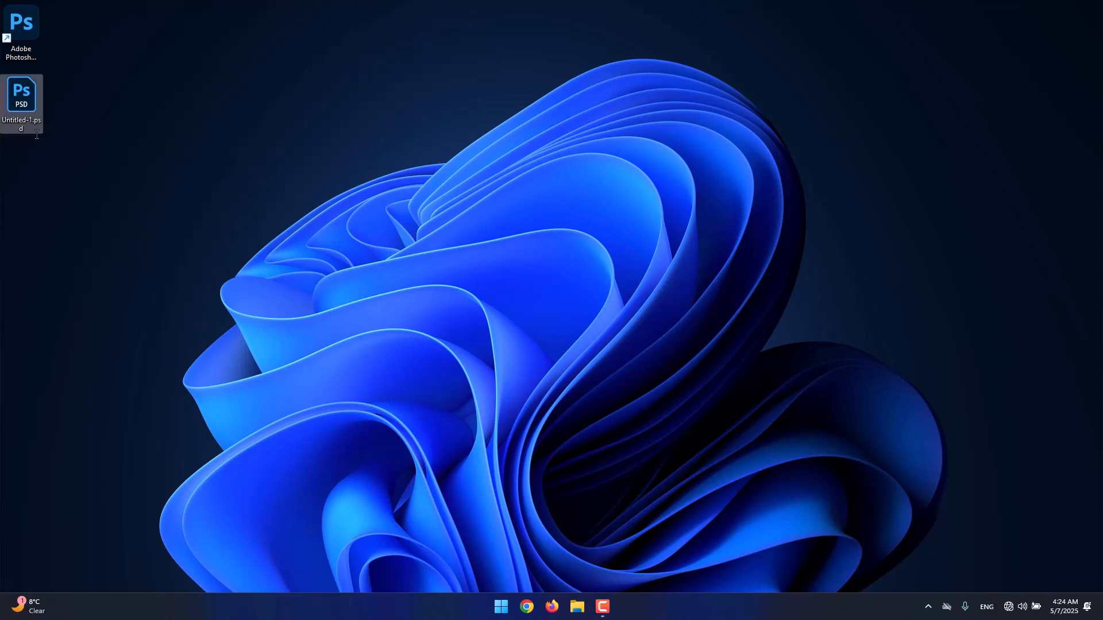
# Open The Project.psd from the desktop in Photoshop, check its layer list and fit the canvas to the window
pyautogui.doubleClick(28, 107)
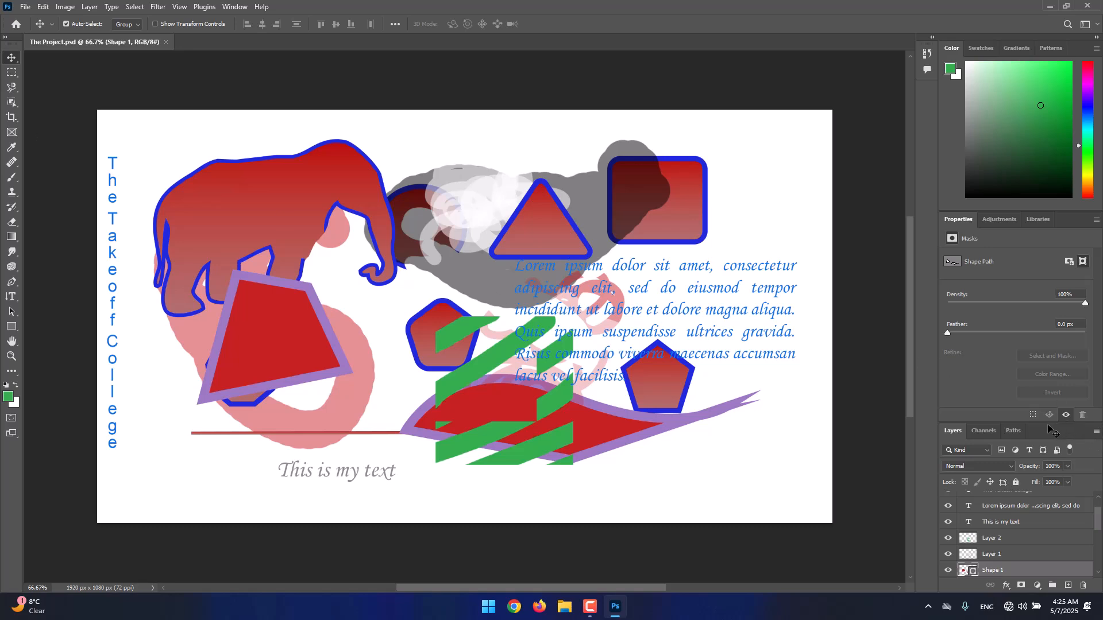
pyautogui.scroll(2, 1031, 530)
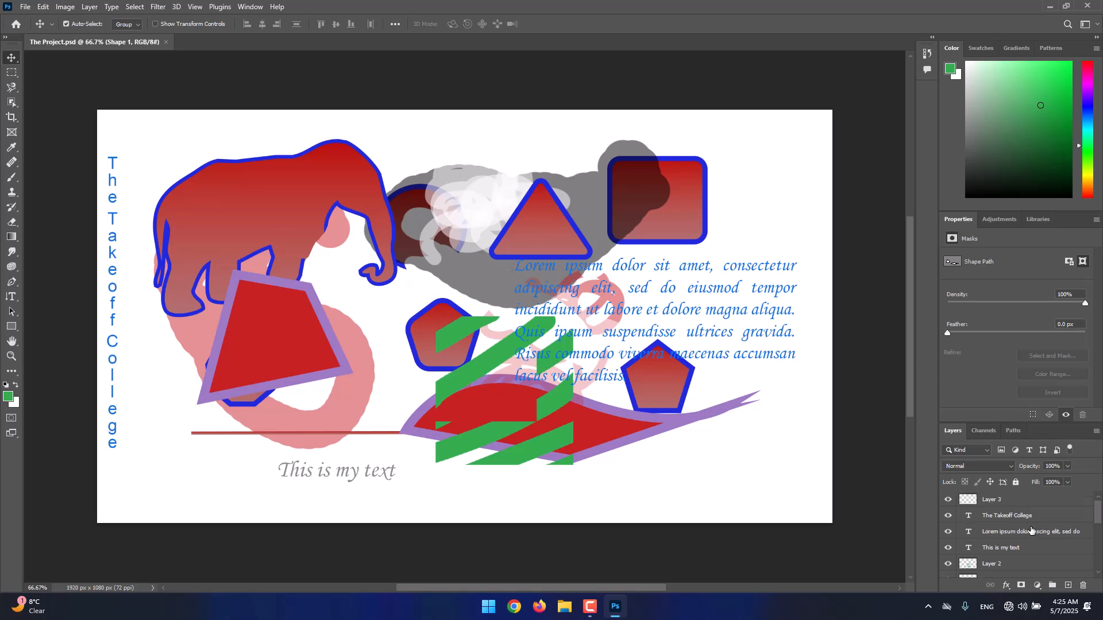
pyautogui.scroll(-5, 1031, 531)
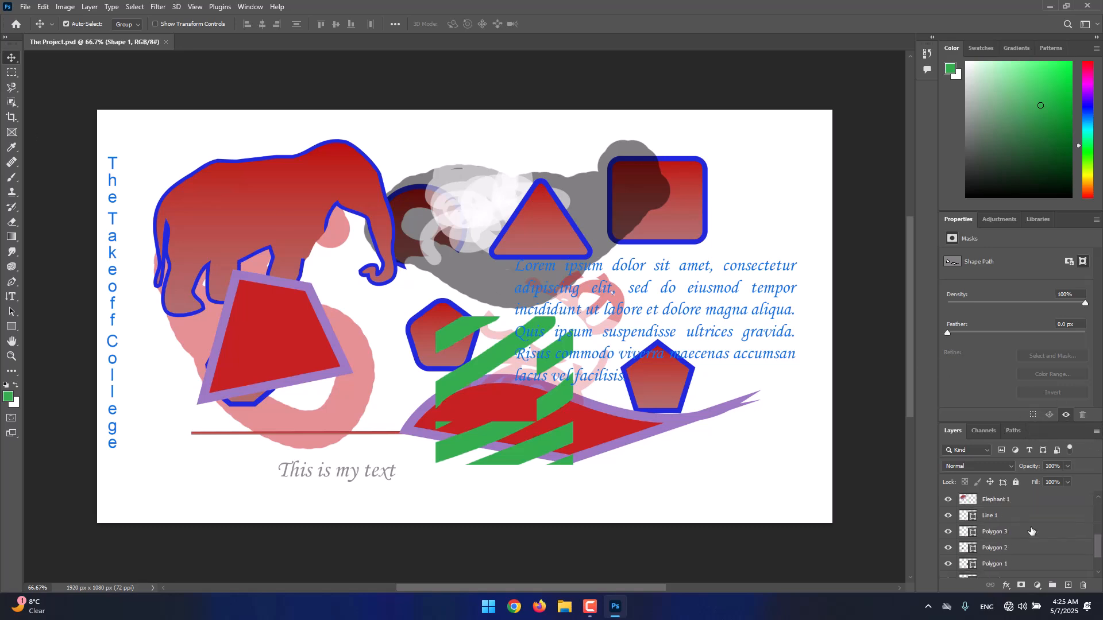
pyautogui.click(807, 434)
pyautogui.hotkey('ctrl', '0')
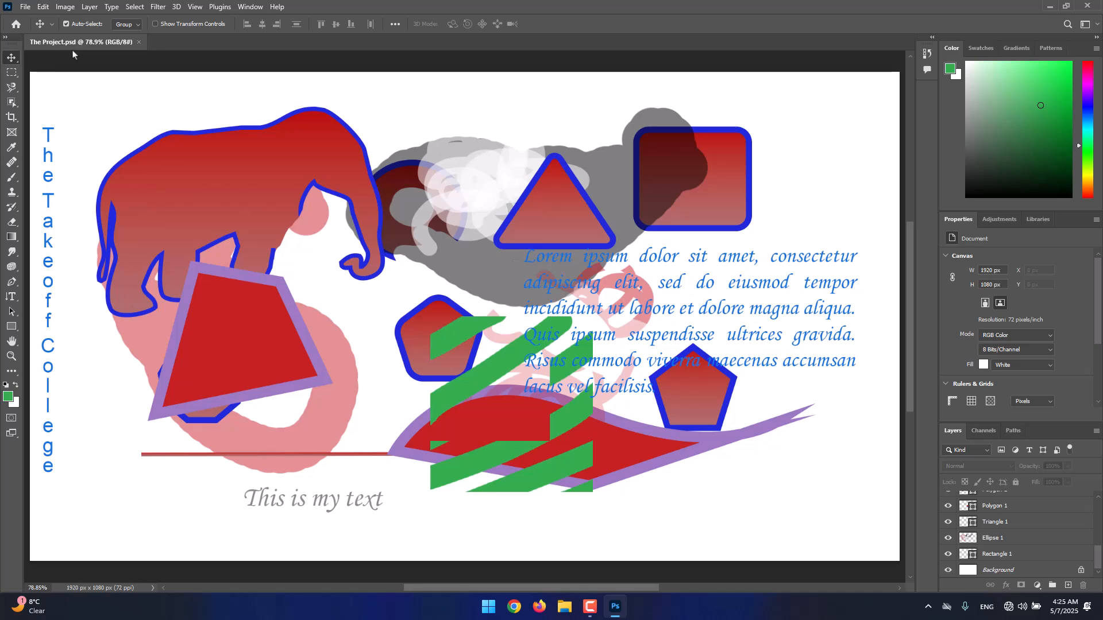
# Start saving the project on the Desktop as The Project.pdf in Photoshop PDF format, continuing to the PDF export settings
pyautogui.click(25, 7)
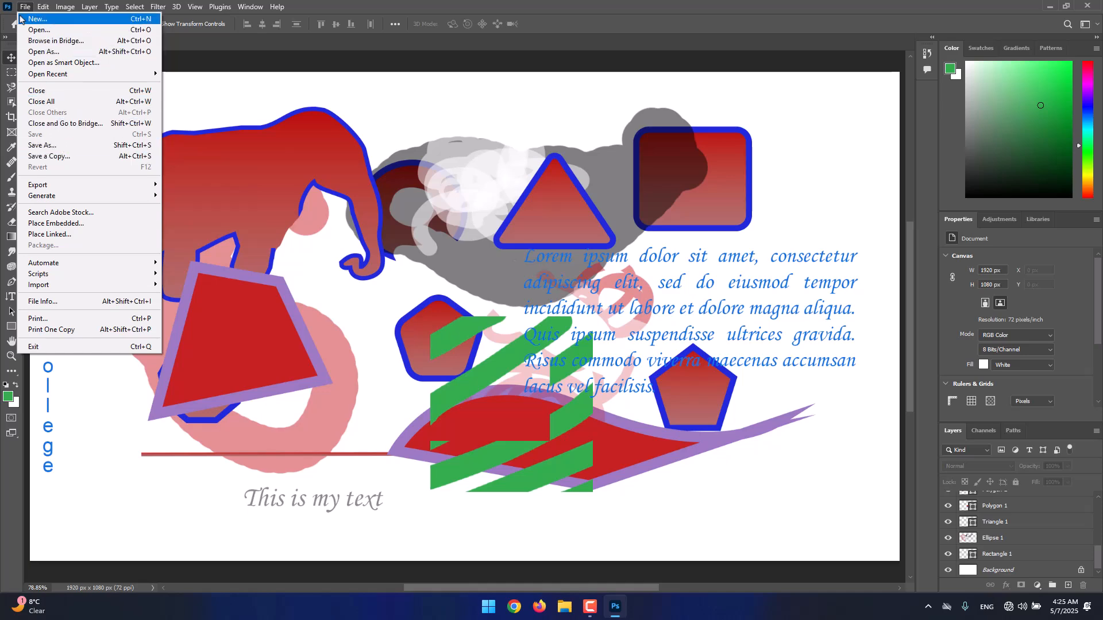
pyautogui.click(84, 145)
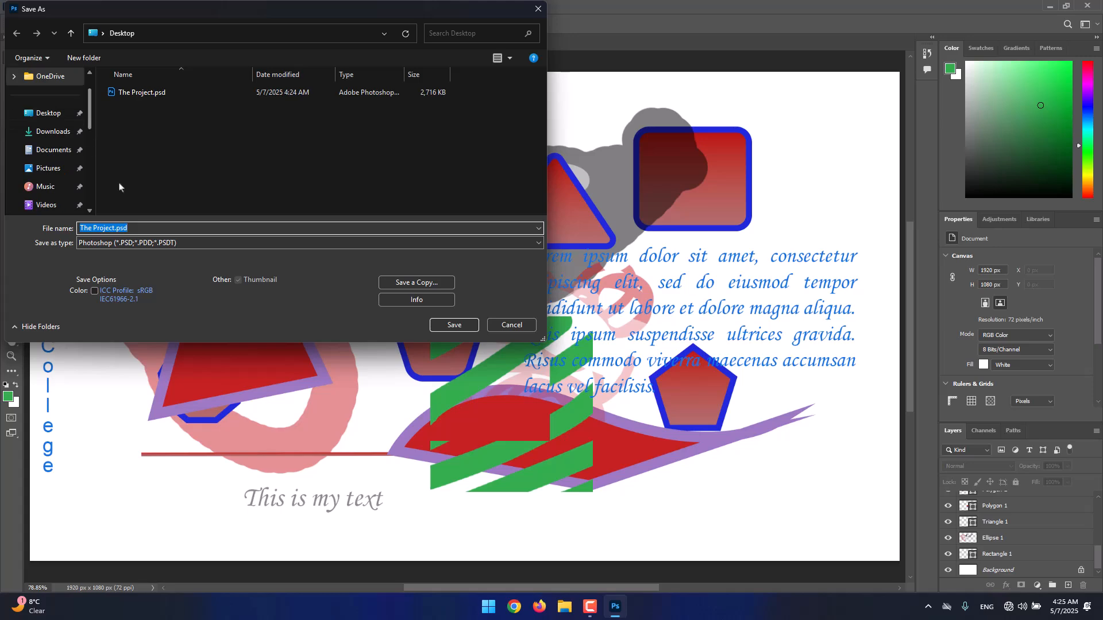
pyautogui.click(168, 243)
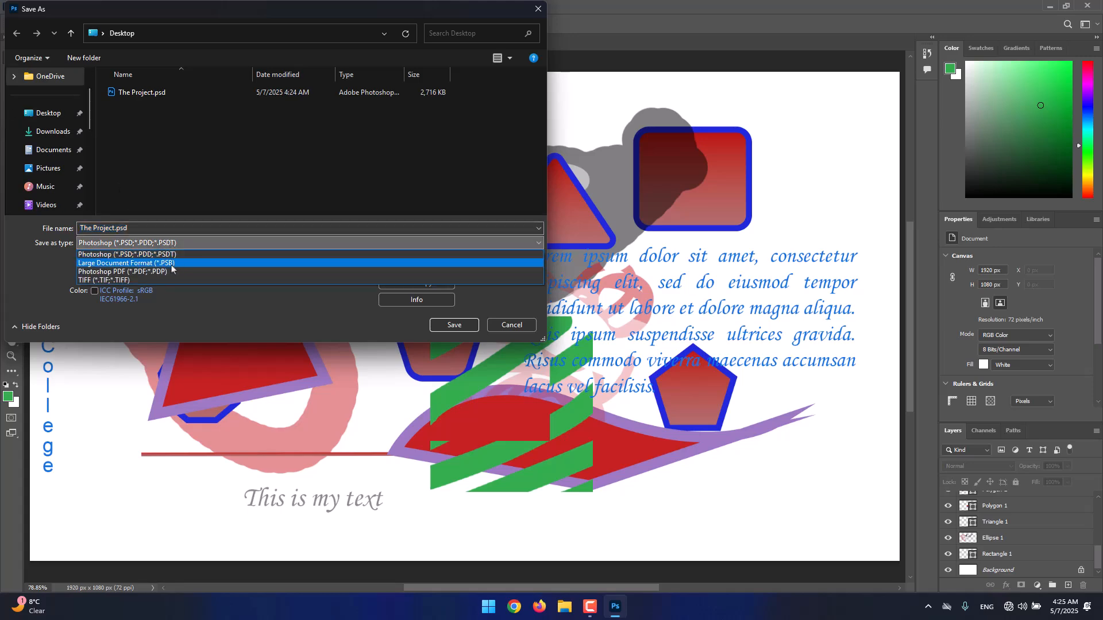
pyautogui.click(120, 274)
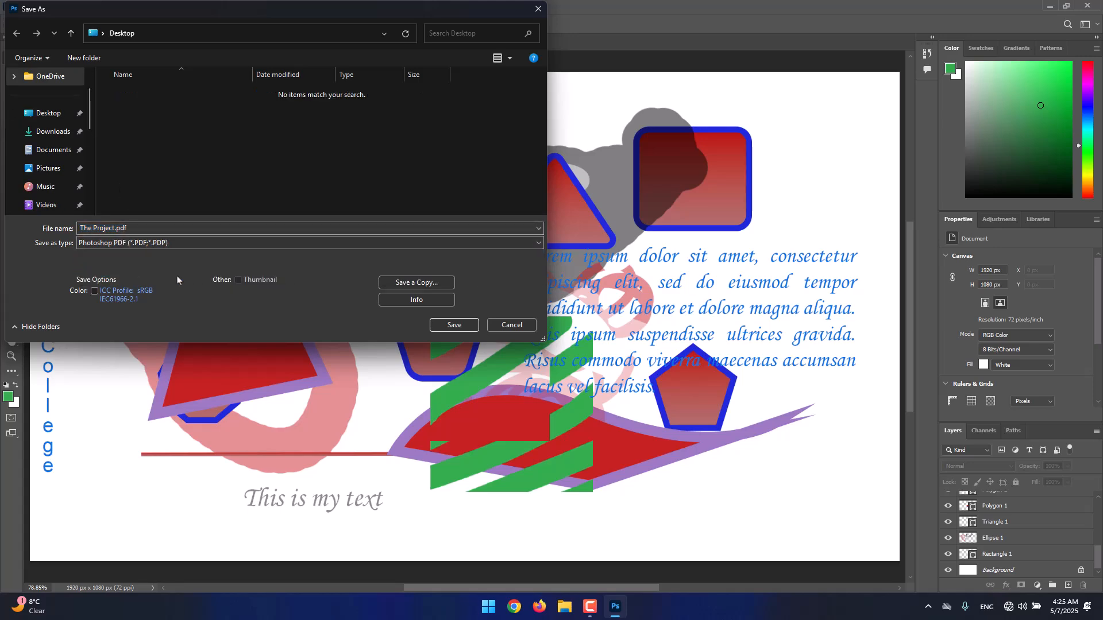
pyautogui.click(455, 325)
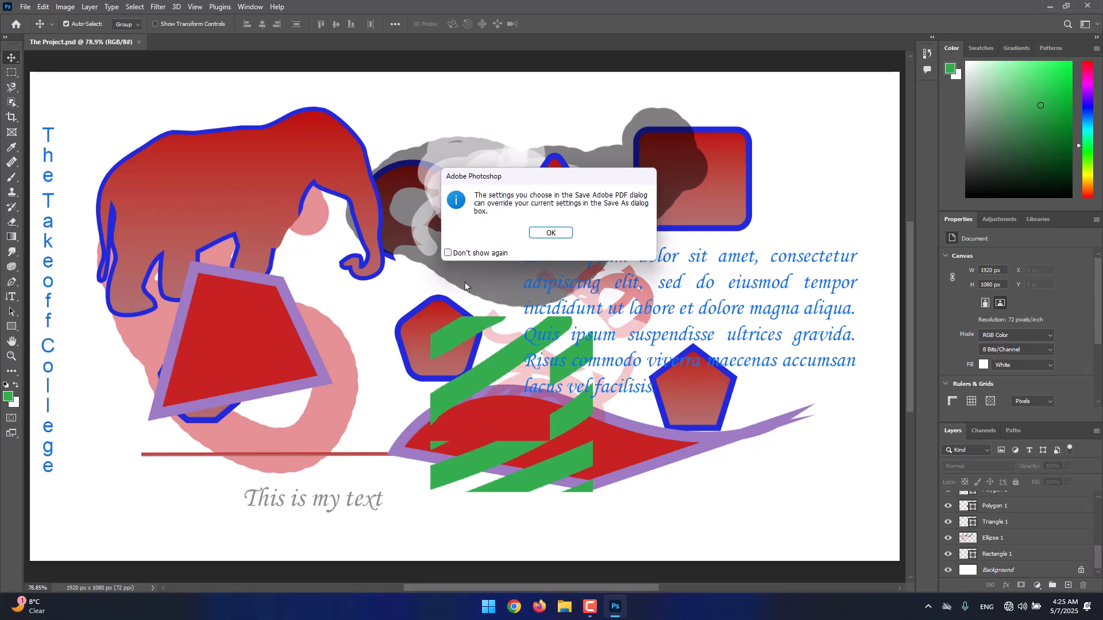
pyautogui.click(534, 235)
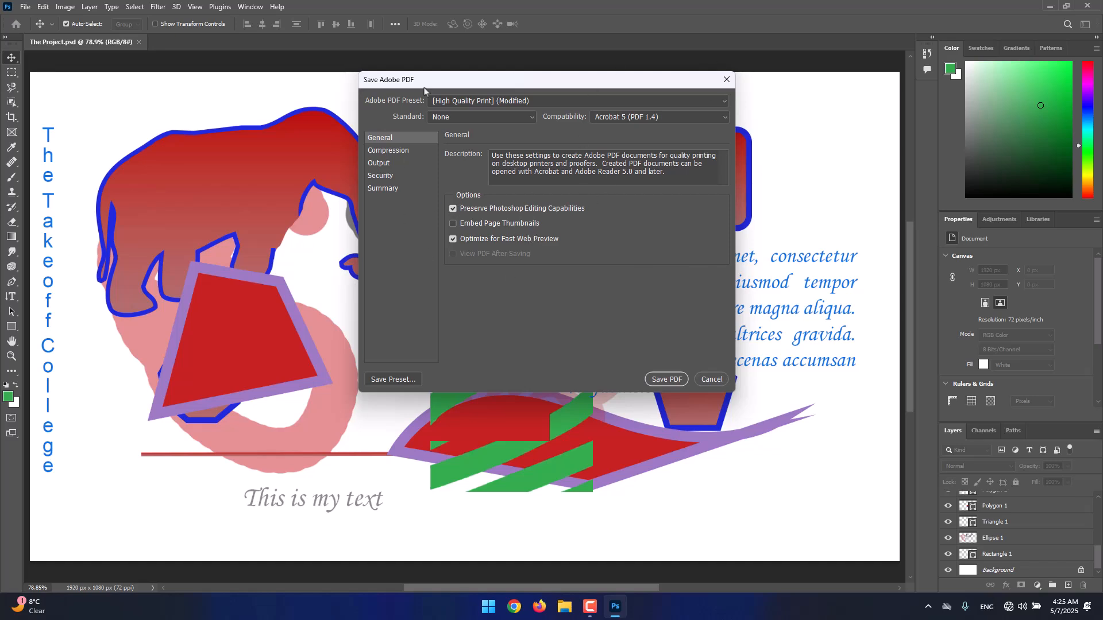
# Review the Compression, Output, Security and Summary settings for the PDF
pyautogui.click(394, 151)
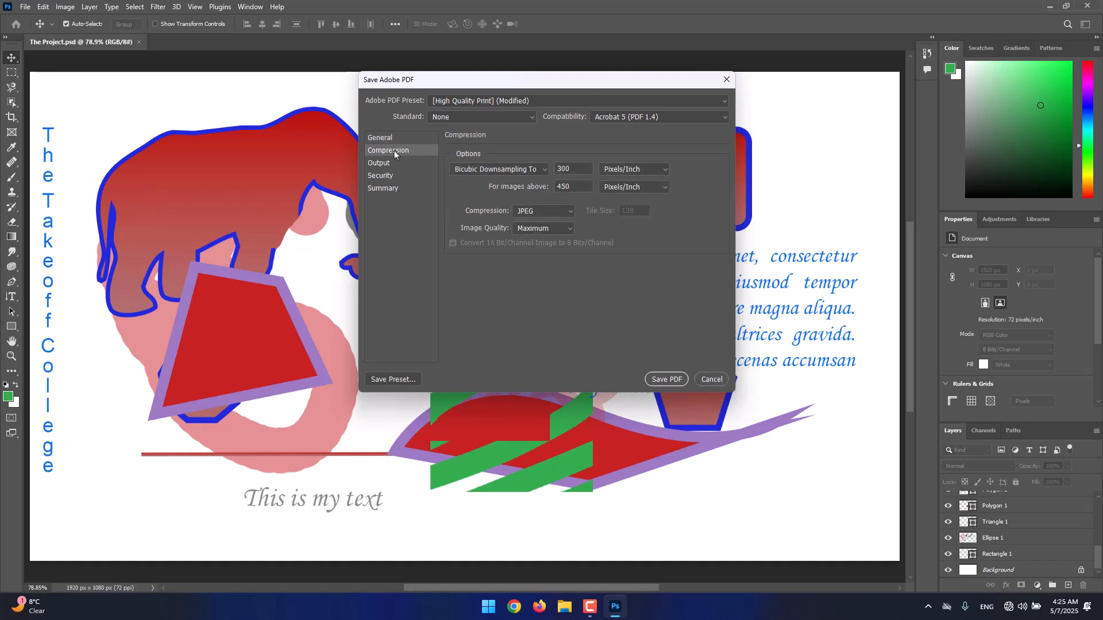
pyautogui.click(389, 164)
pyautogui.click(390, 174)
pyautogui.click(400, 190)
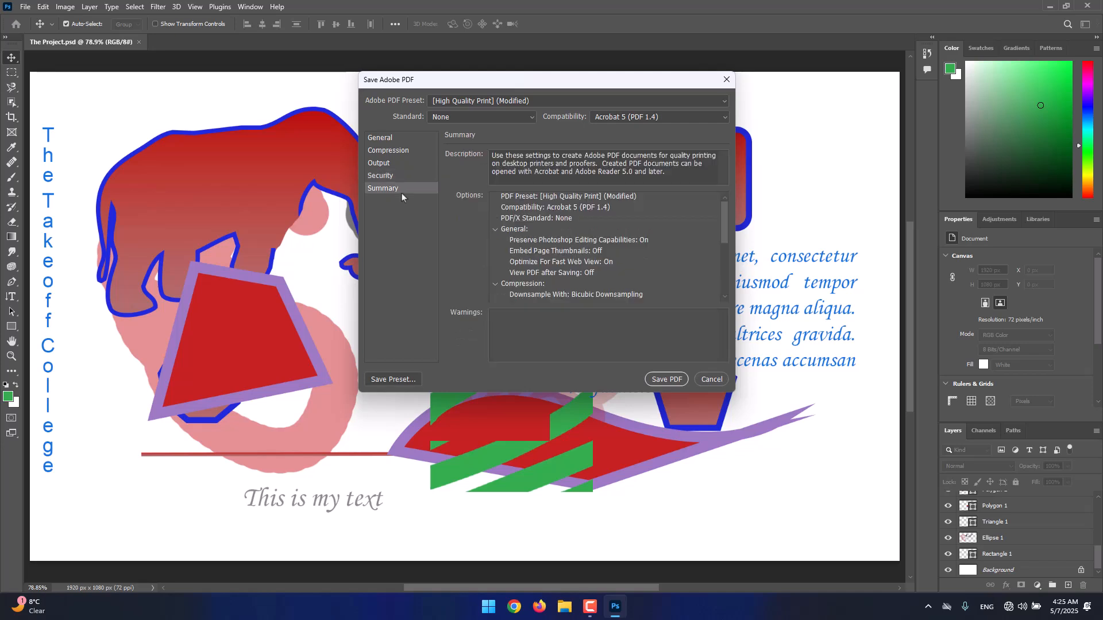
# Recheck the PDF's Compression settings, save the PDF, and accept continuing with Preserve Photoshop Editing Capabilities
pyautogui.click(413, 153)
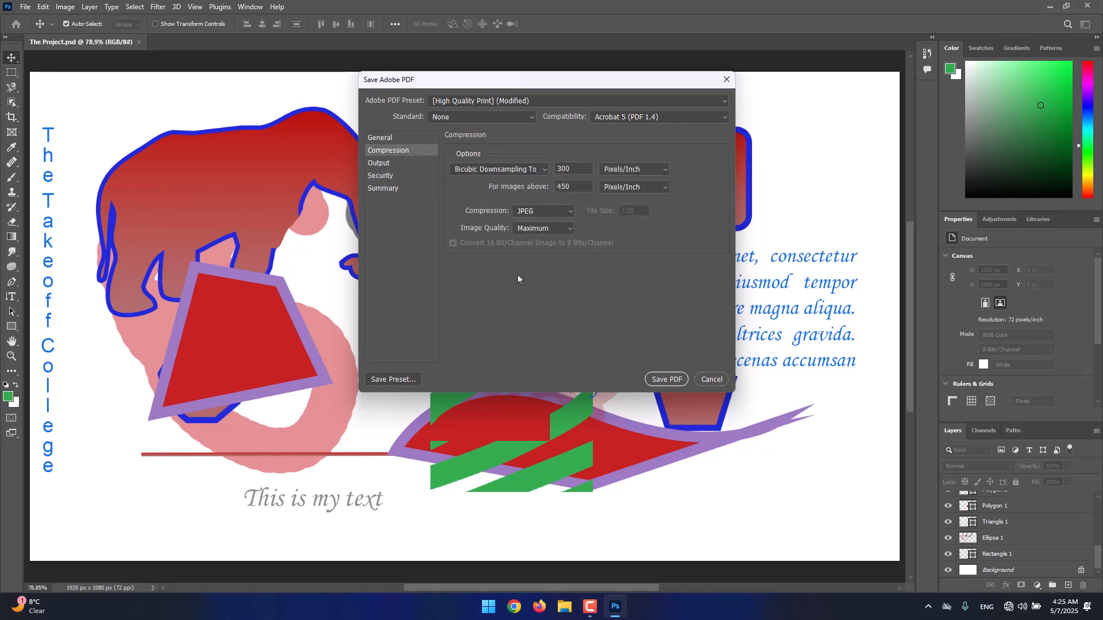
pyautogui.click(666, 380)
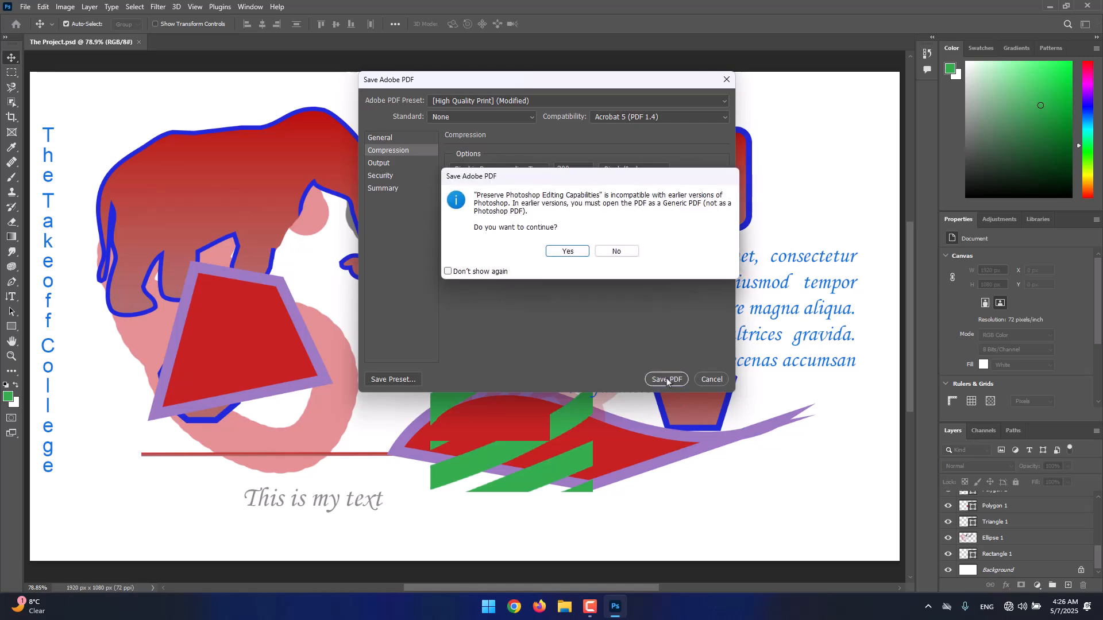
pyautogui.click(562, 252)
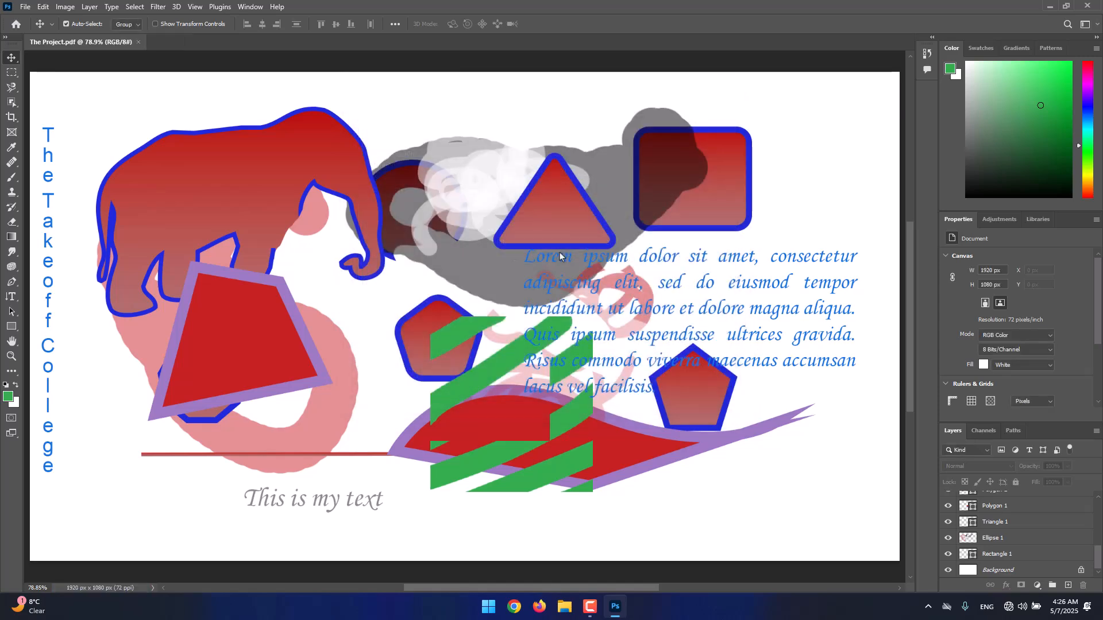
# Open The Project.pdf from the desktop to check how it looks, and close the viewer
pyautogui.click(1049, 7)
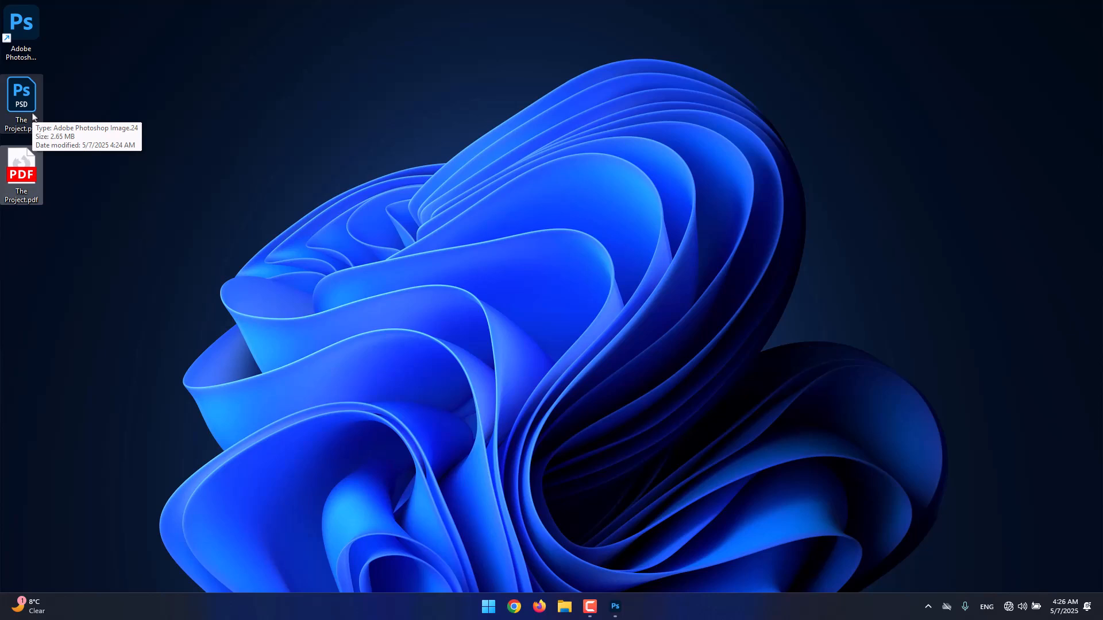
pyautogui.doubleClick(26, 161)
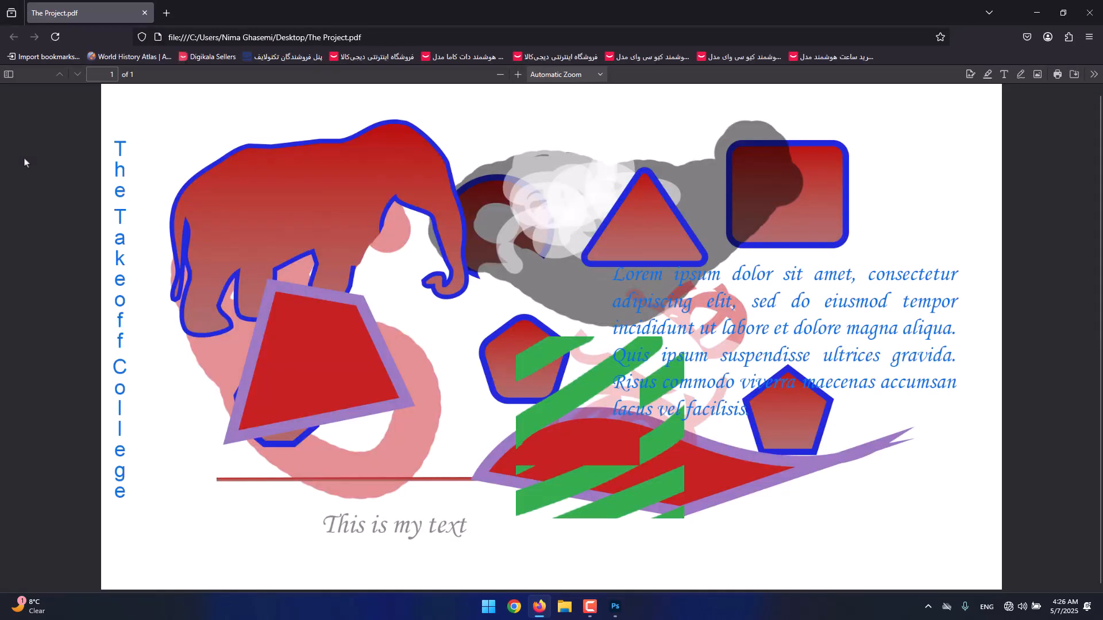
pyautogui.scroll(-1, 257, 224)
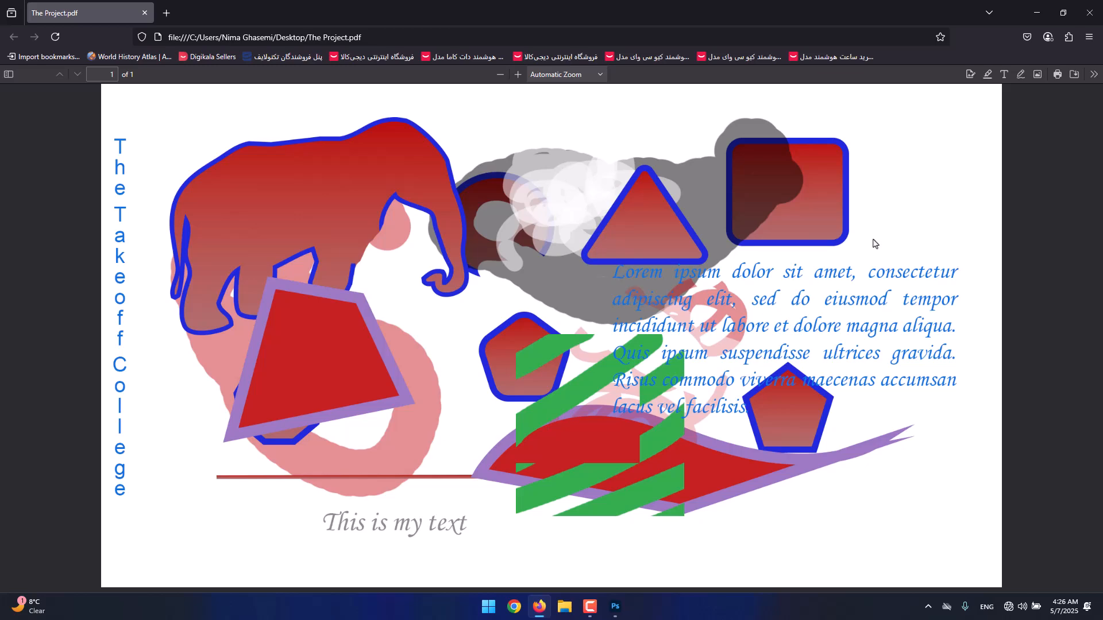
pyautogui.click(1090, 12)
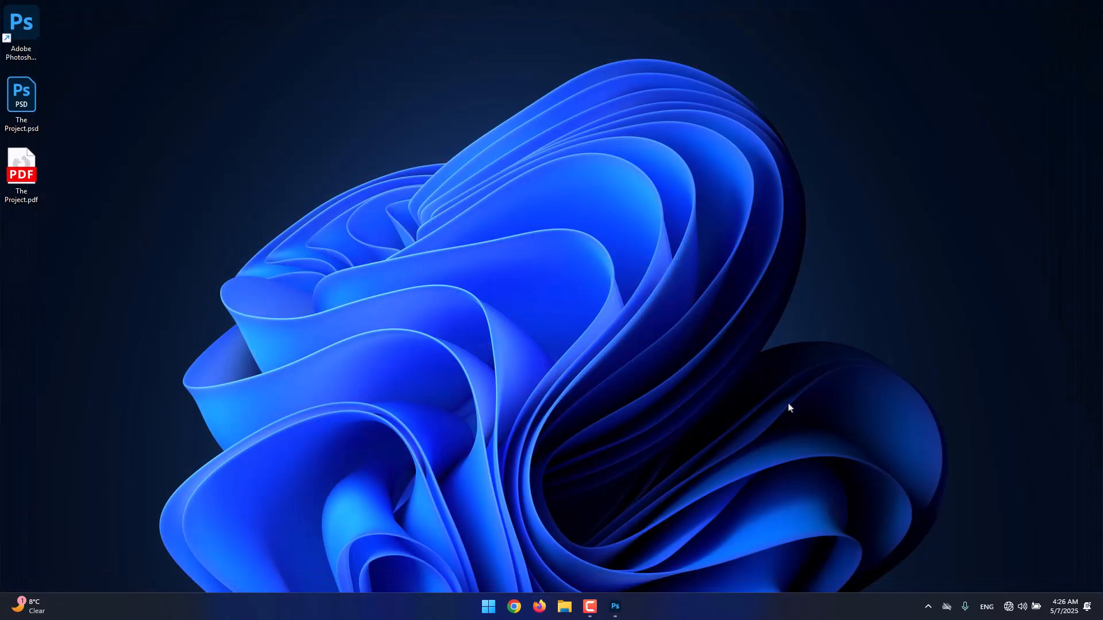
# Return to Photoshop, start Export As for the document and set the file format to JPG after trying GIF
pyautogui.click(615, 606)
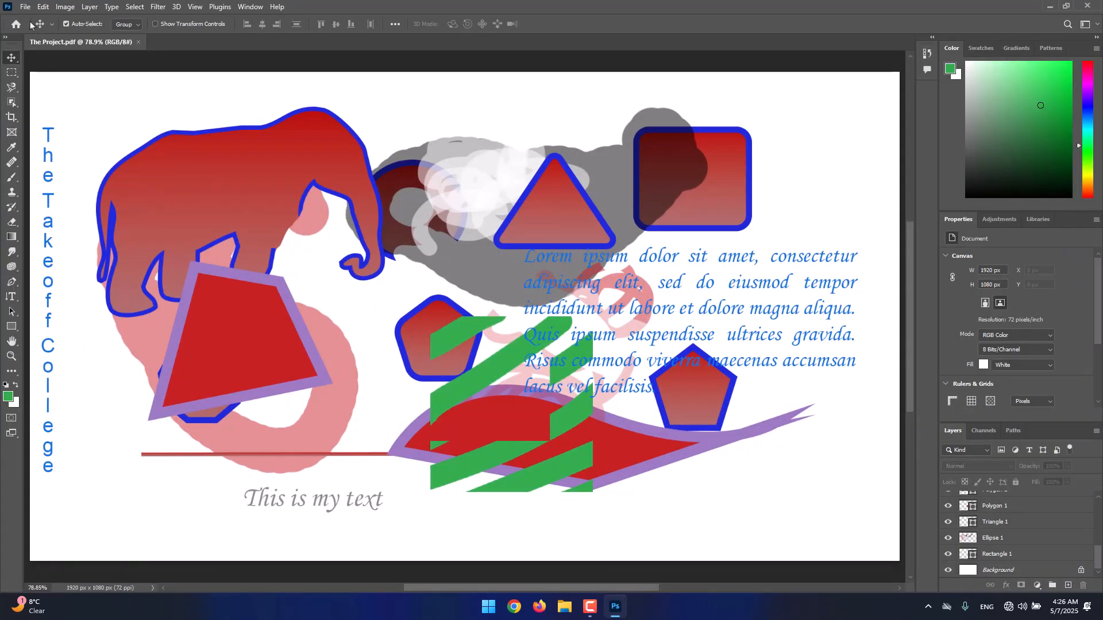
pyautogui.click(26, 7)
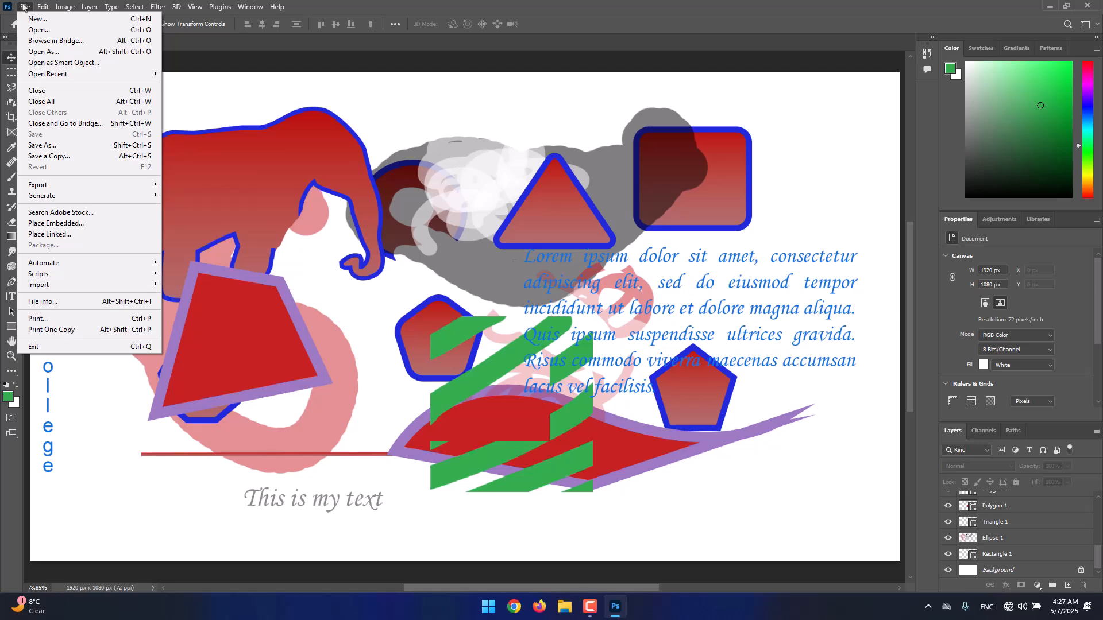
pyautogui.moveTo(56, 189)
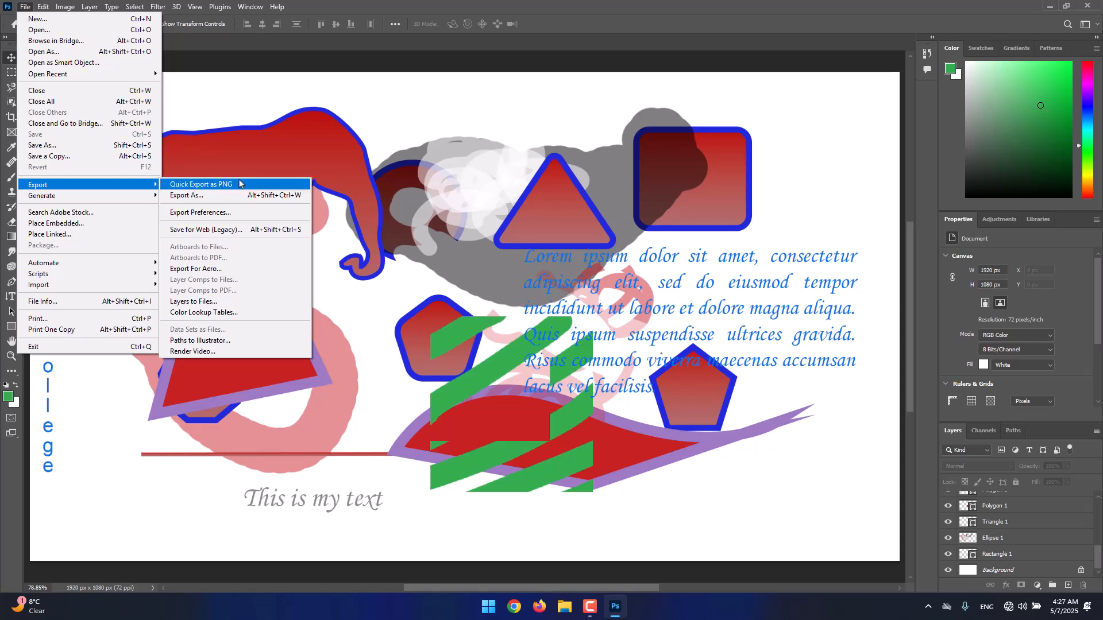
pyautogui.click(215, 196)
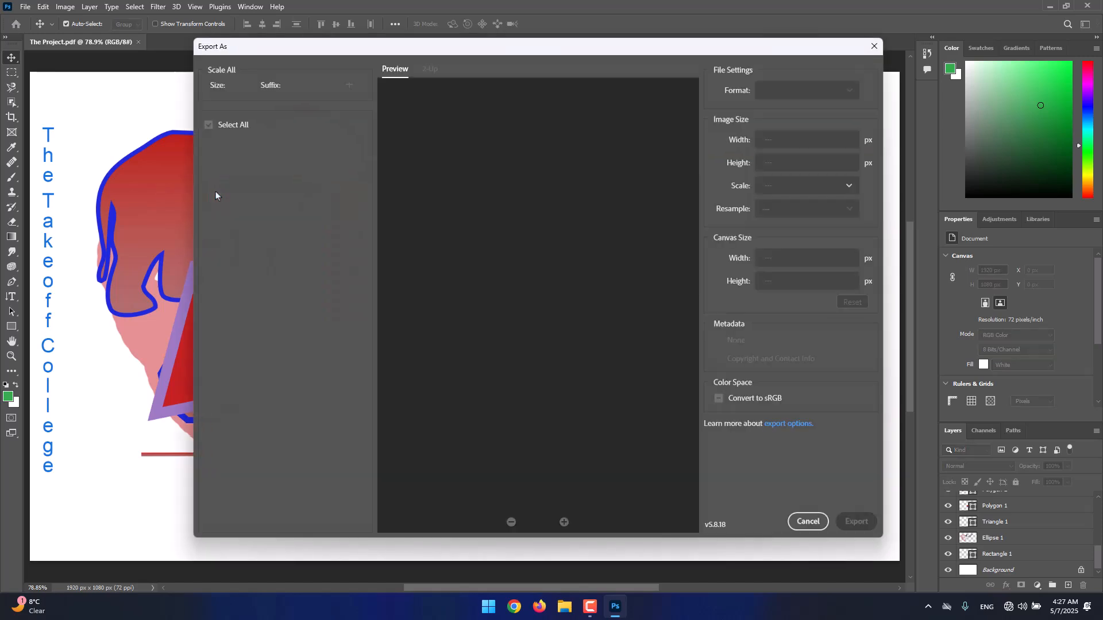
pyautogui.moveTo(284, 47); pyautogui.dragTo(270, 50)
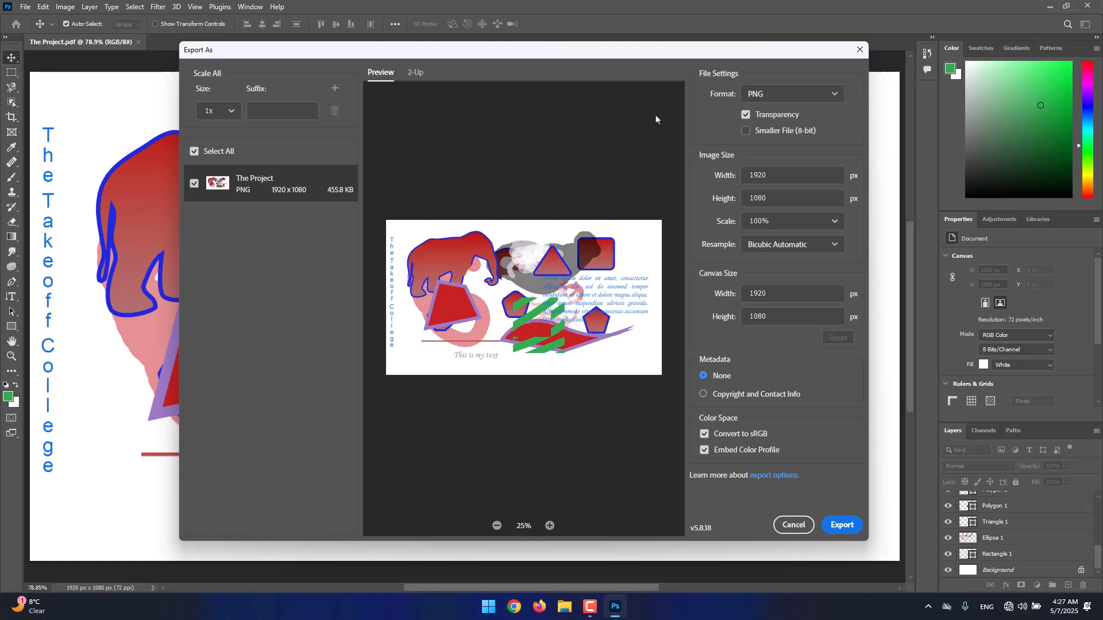
pyautogui.click(766, 98)
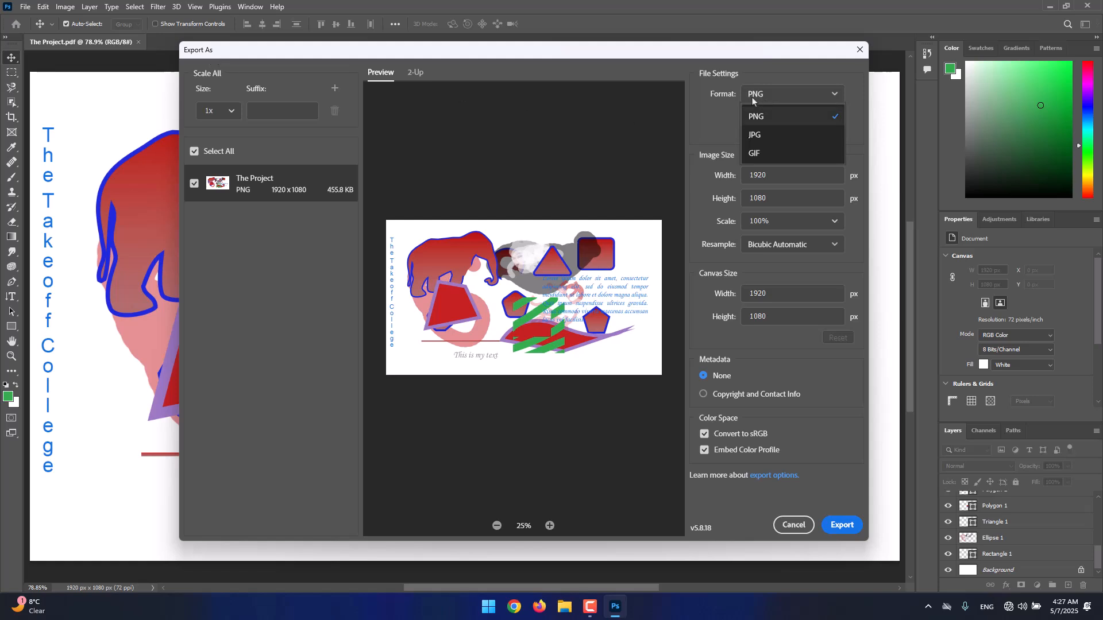
pyautogui.click(769, 154)
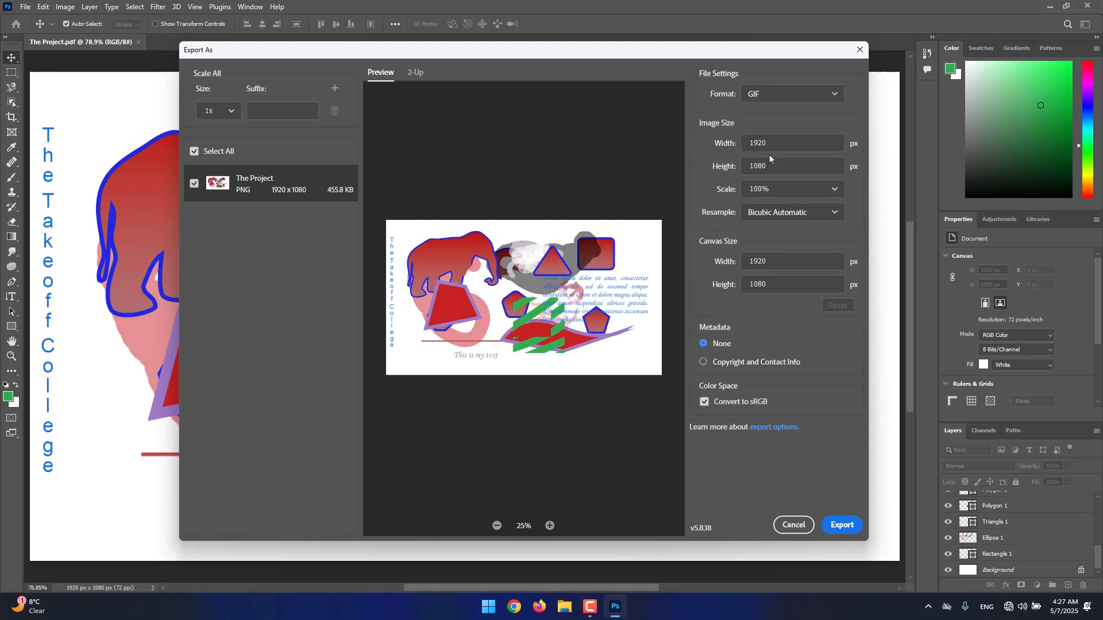
pyautogui.click(760, 94)
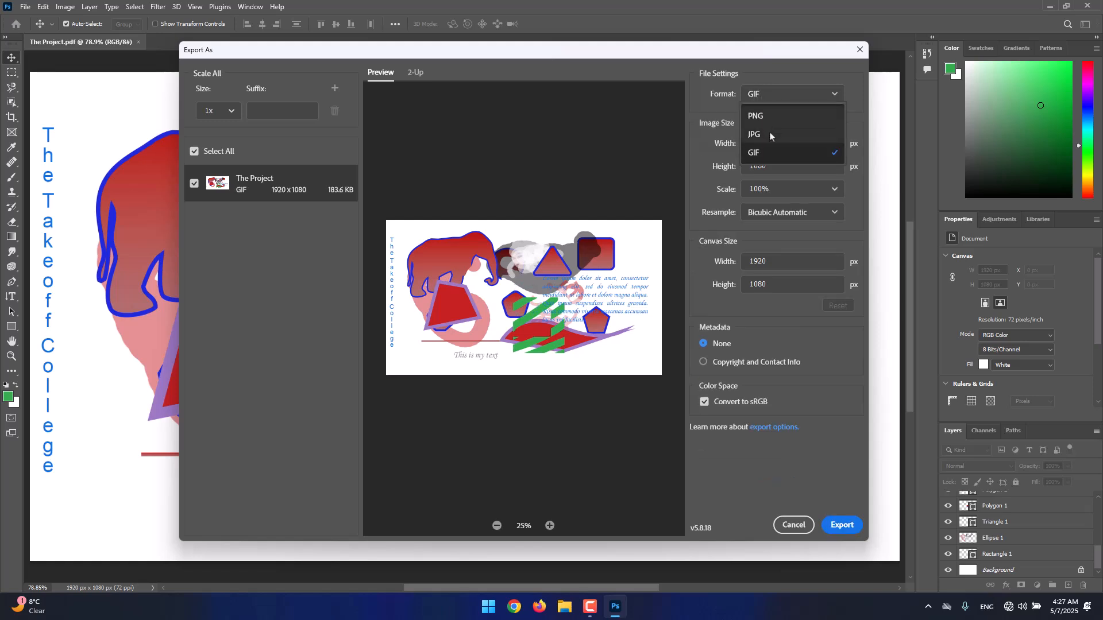
pyautogui.click(771, 139)
pyautogui.click(767, 93)
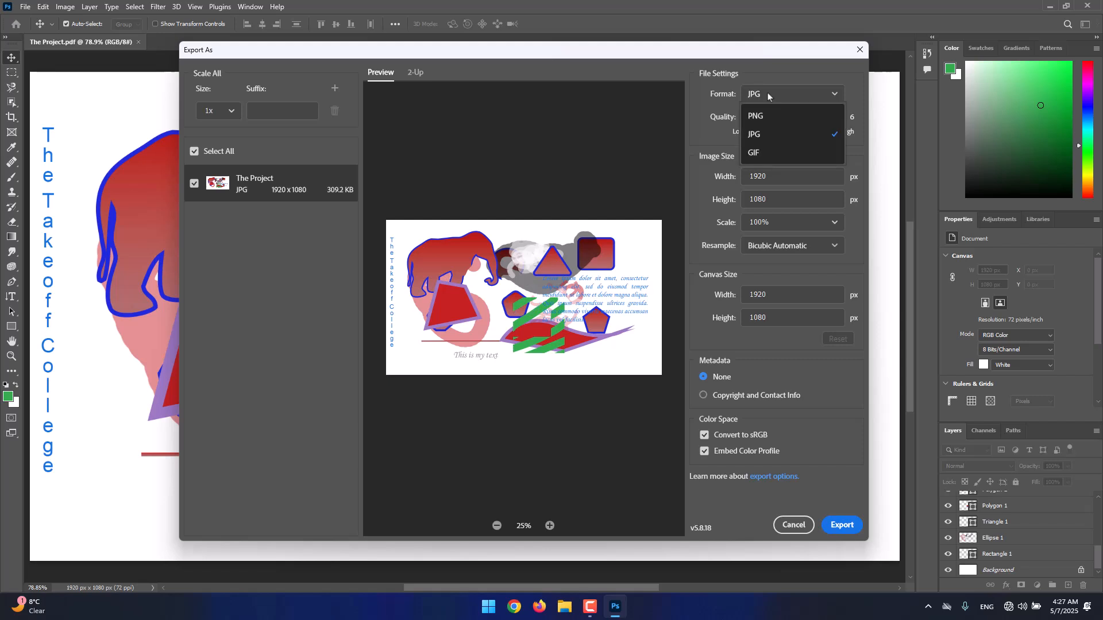
pyautogui.click(769, 91)
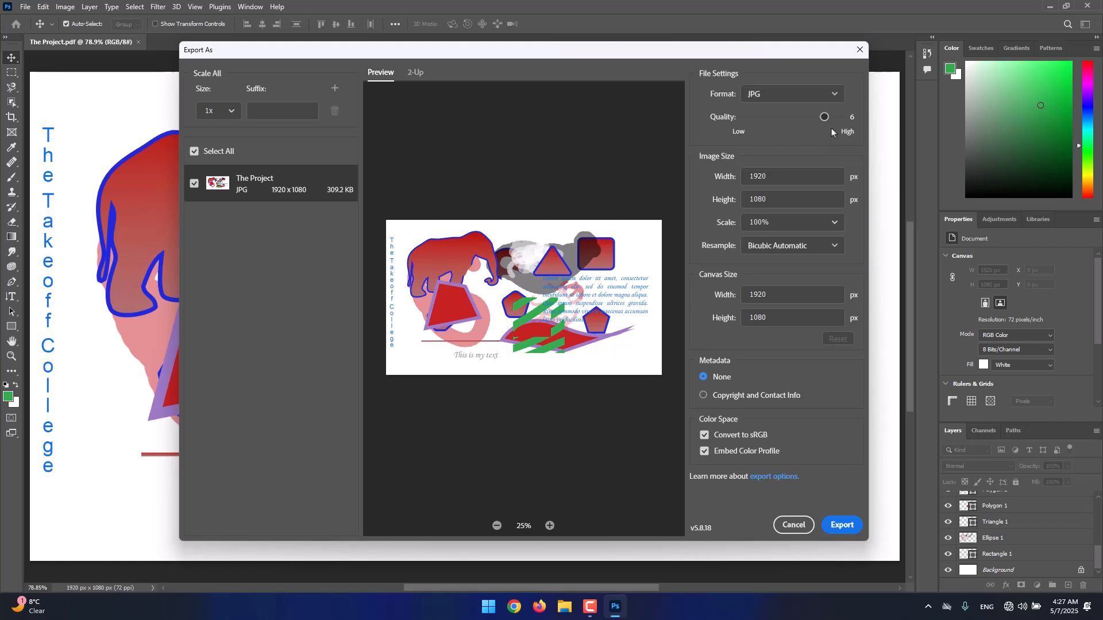
# Try different JPG quality levels and a 200% scale, setting them back to quality 6 and 100%
pyautogui.moveTo(825, 118); pyautogui.dragTo(847, 123)
pyautogui.moveTo(840, 118); pyautogui.dragTo(736, 130)
pyautogui.moveTo(744, 116); pyautogui.dragTo(827, 125)
pyautogui.click(833, 225)
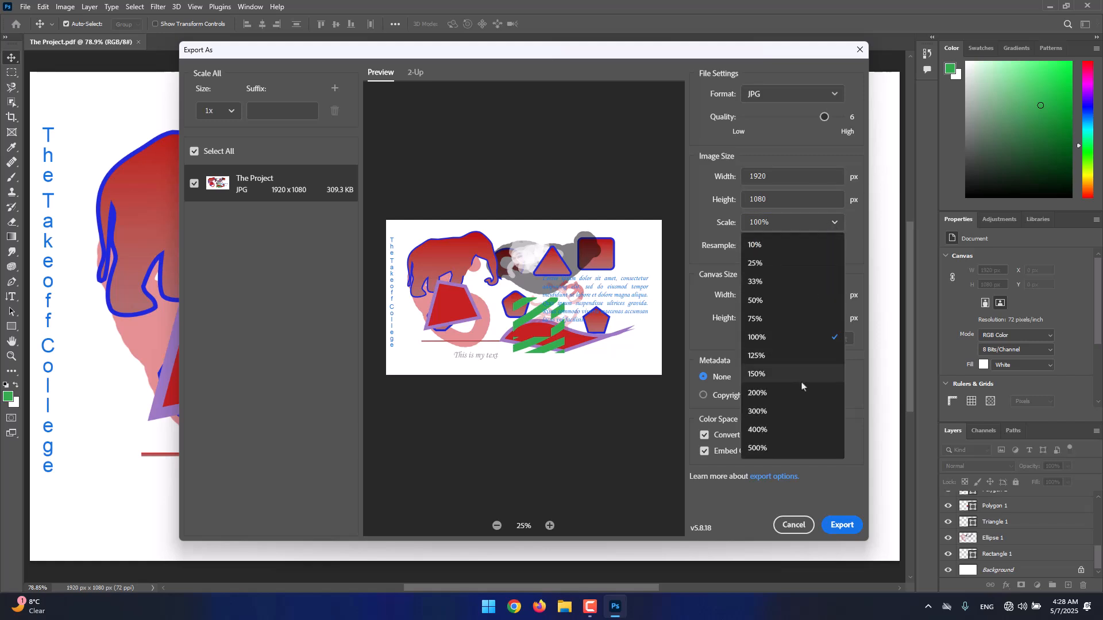
pyautogui.click(796, 396)
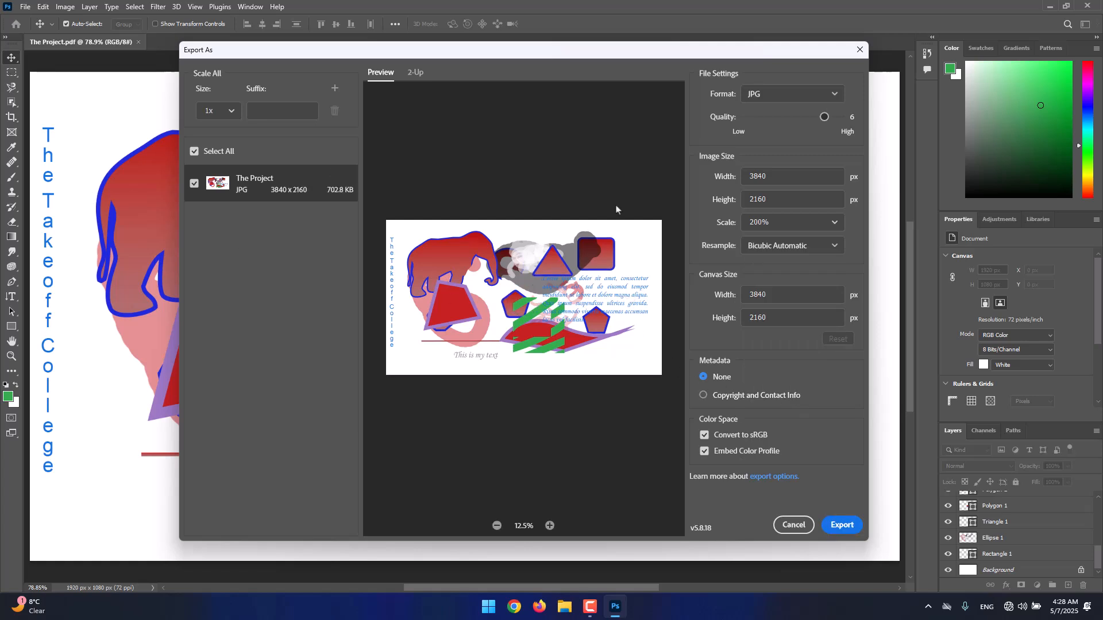
pyautogui.click(832, 221)
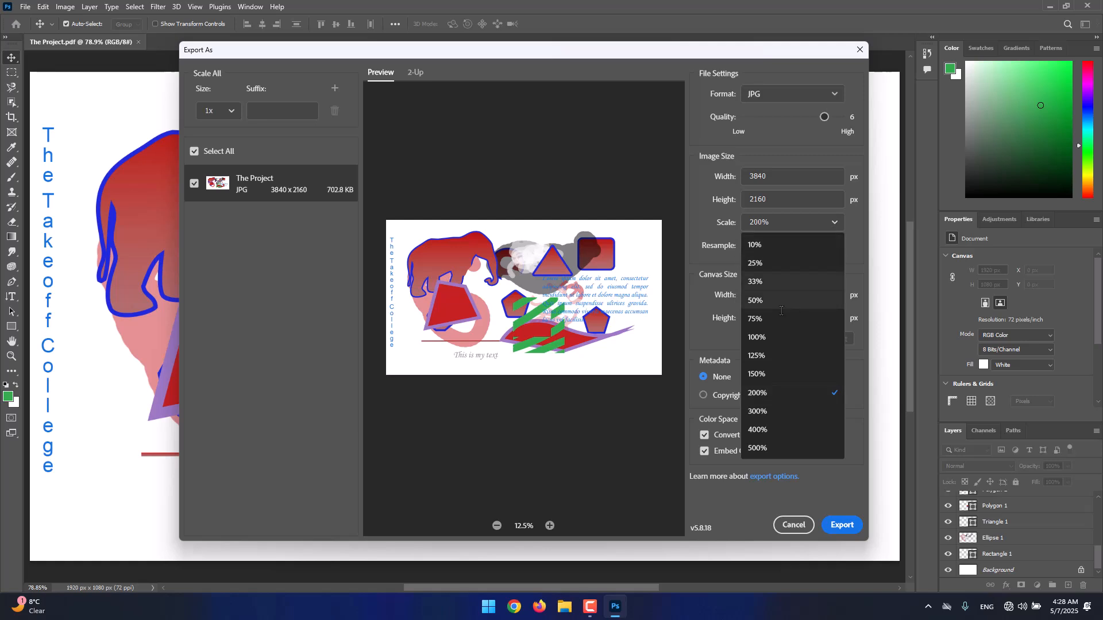
pyautogui.click(768, 332)
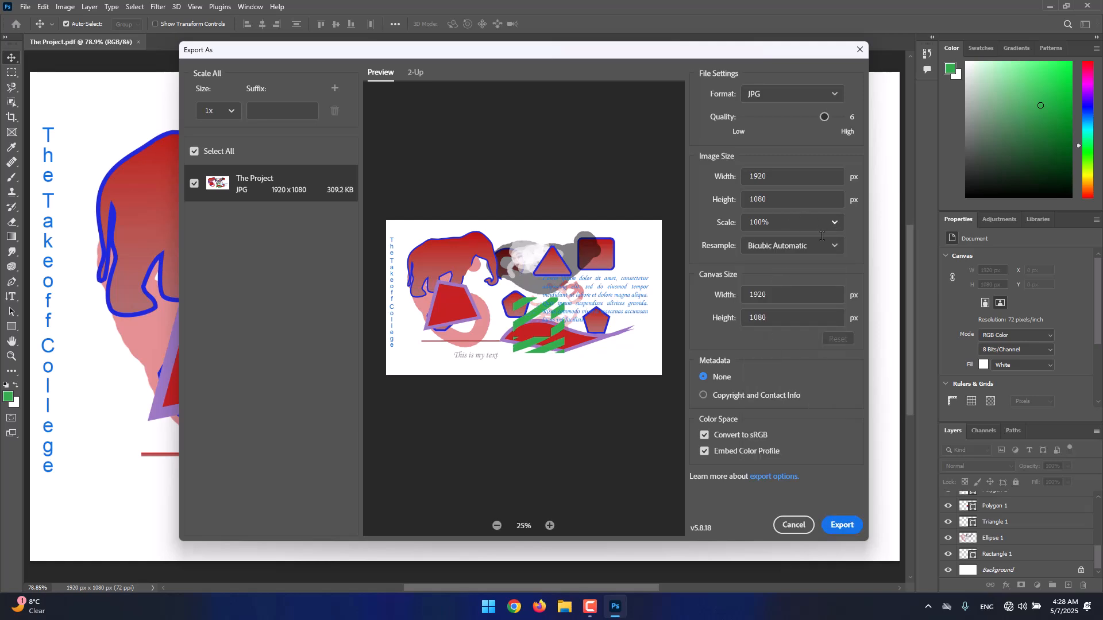
# Export the image to the Desktop as The Project.jpg, and open it from the desktop to check it
pyautogui.click(829, 526)
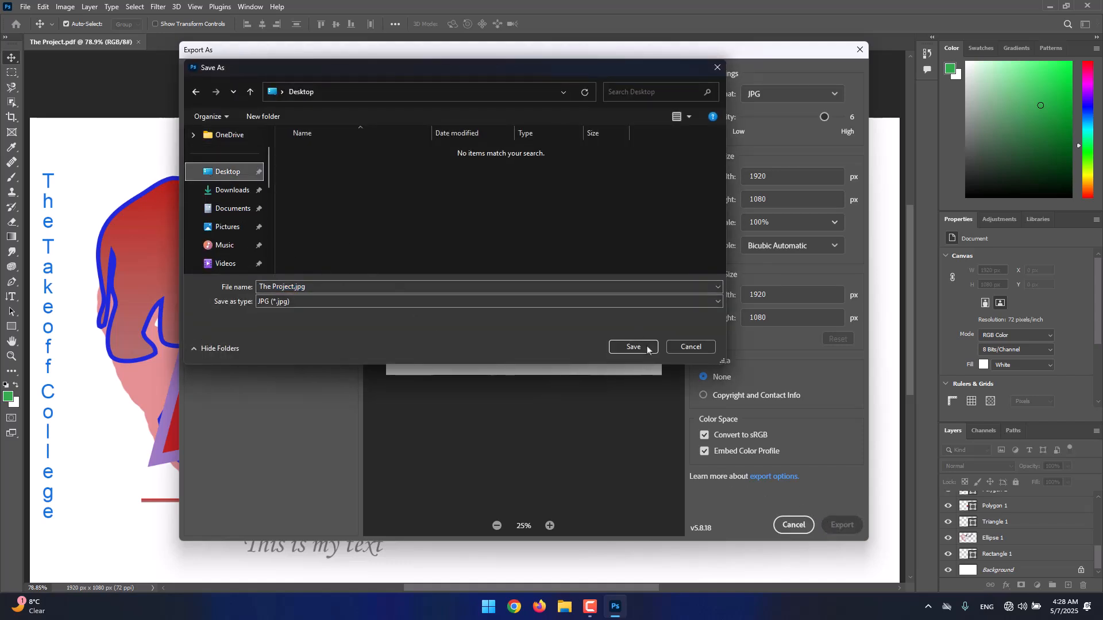
pyautogui.click(632, 347)
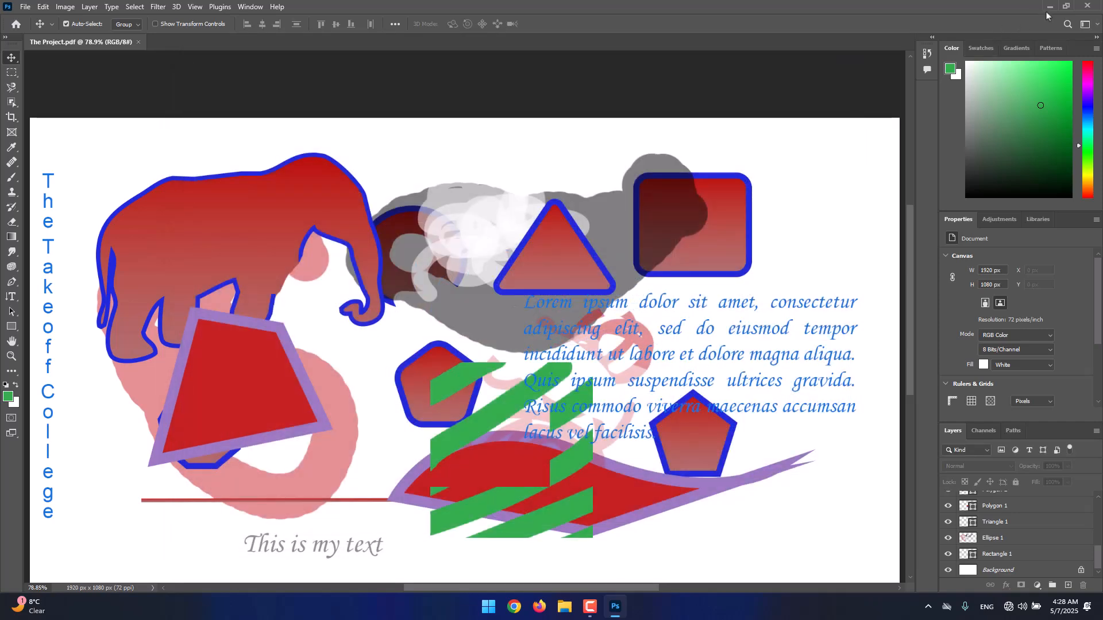
pyautogui.click(1066, 5)
pyautogui.doubleClick(33, 246)
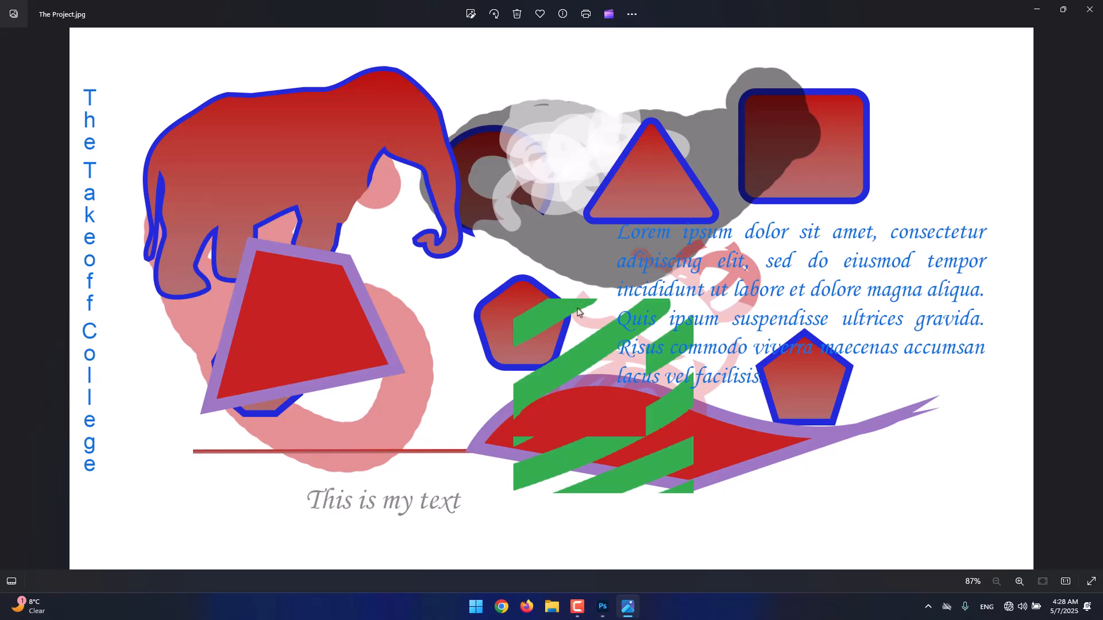
pyautogui.click(1090, 9)
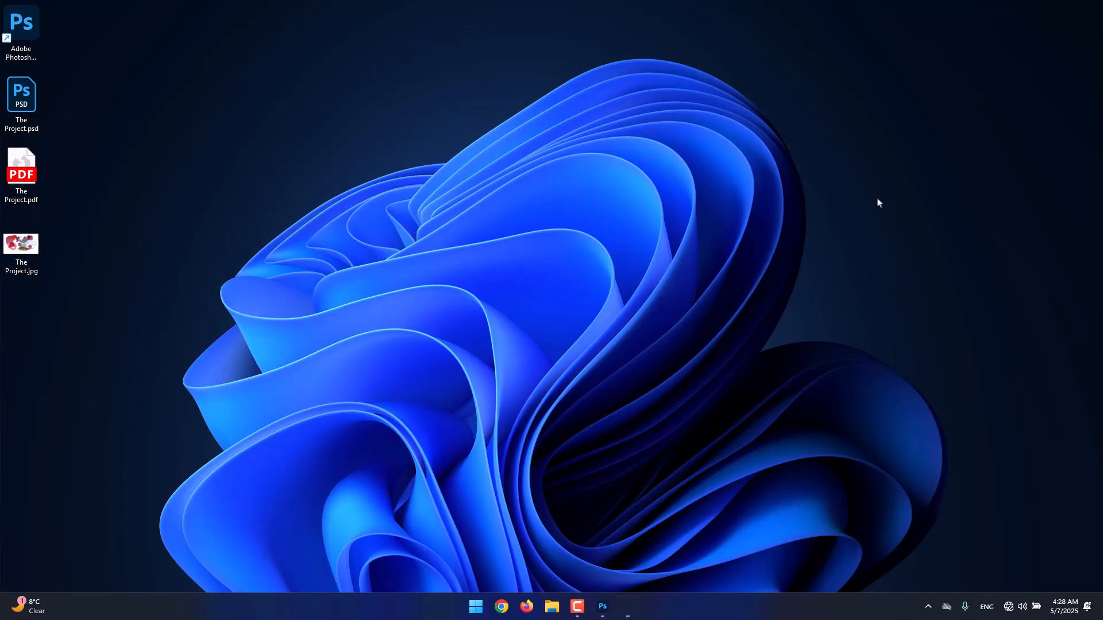
# Return to Photoshop, unlock the Background layer and delete it to leave a transparent canvas
pyautogui.click(609, 614)
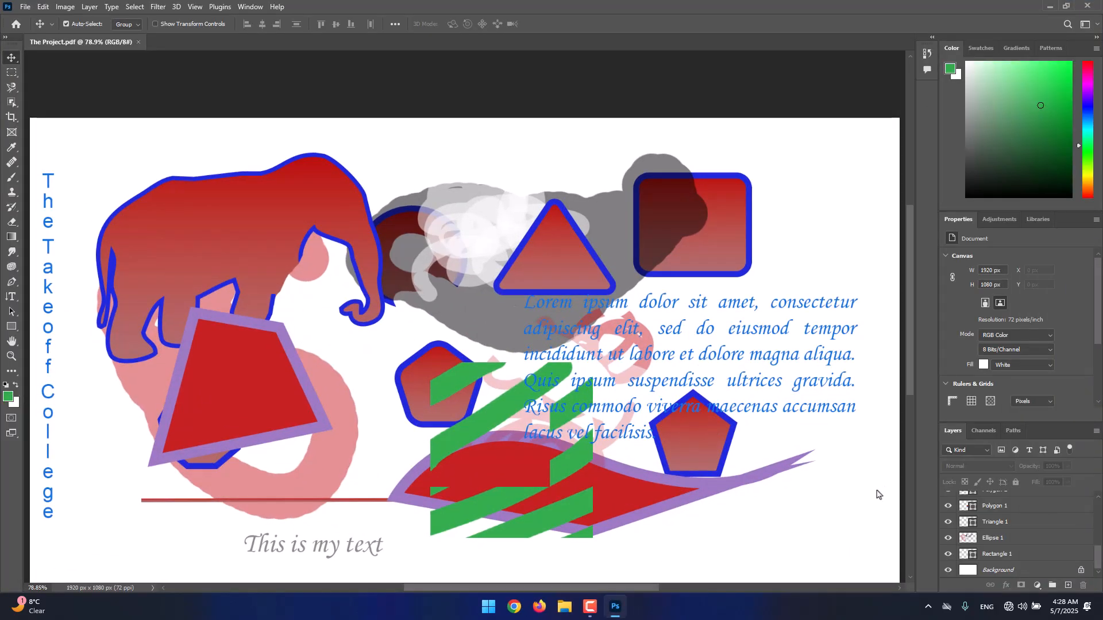
pyautogui.scroll(-2, 877, 494)
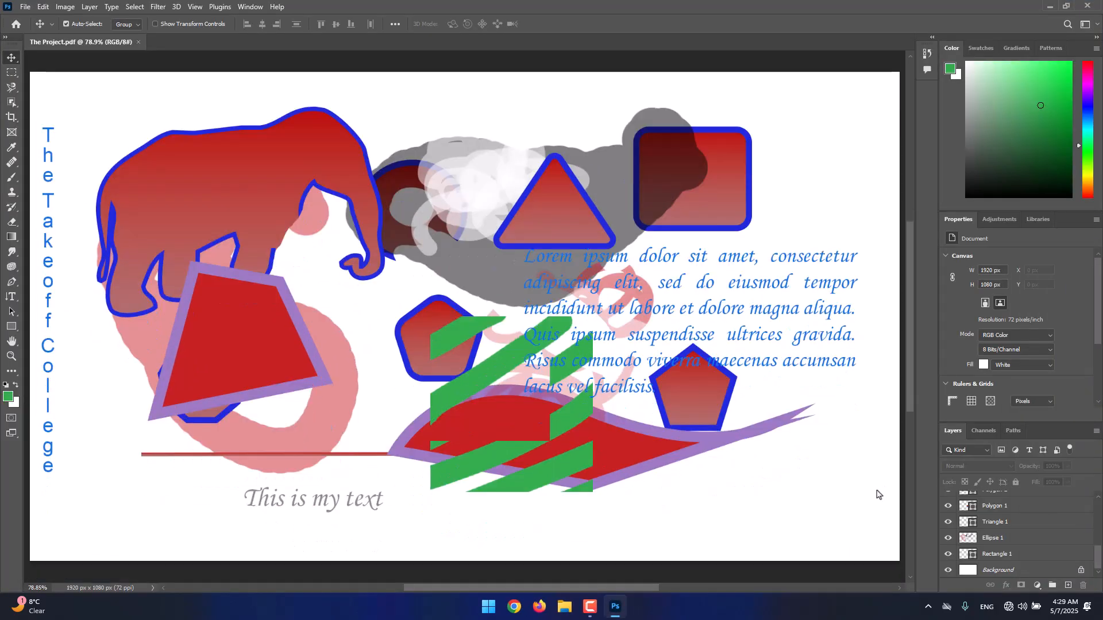
pyautogui.click(1080, 571)
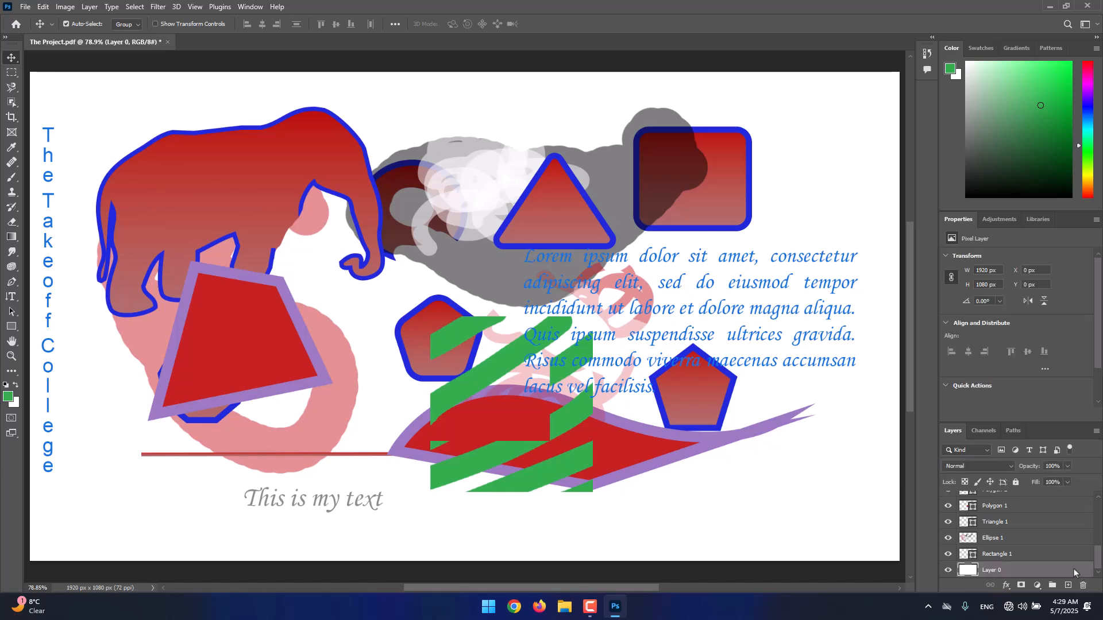
pyautogui.click(1083, 586)
pyautogui.click(498, 224)
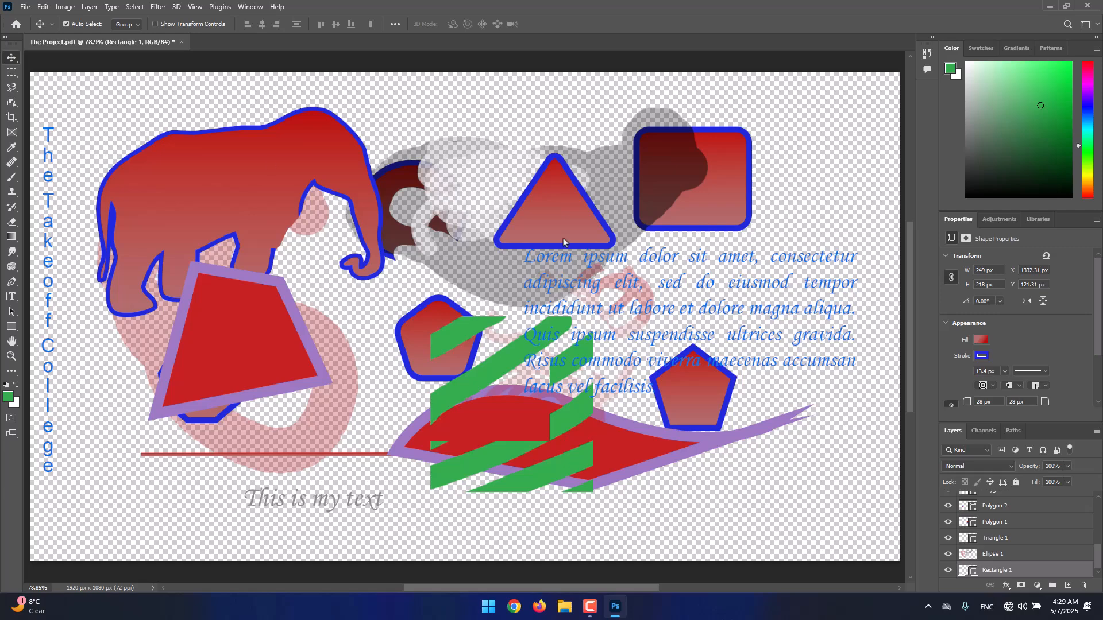
# Export the background-free image as JPG, replacing The Project.jpg on the Desktop, and open the exported file
pyautogui.click(25, 8)
pyautogui.moveTo(80, 185)
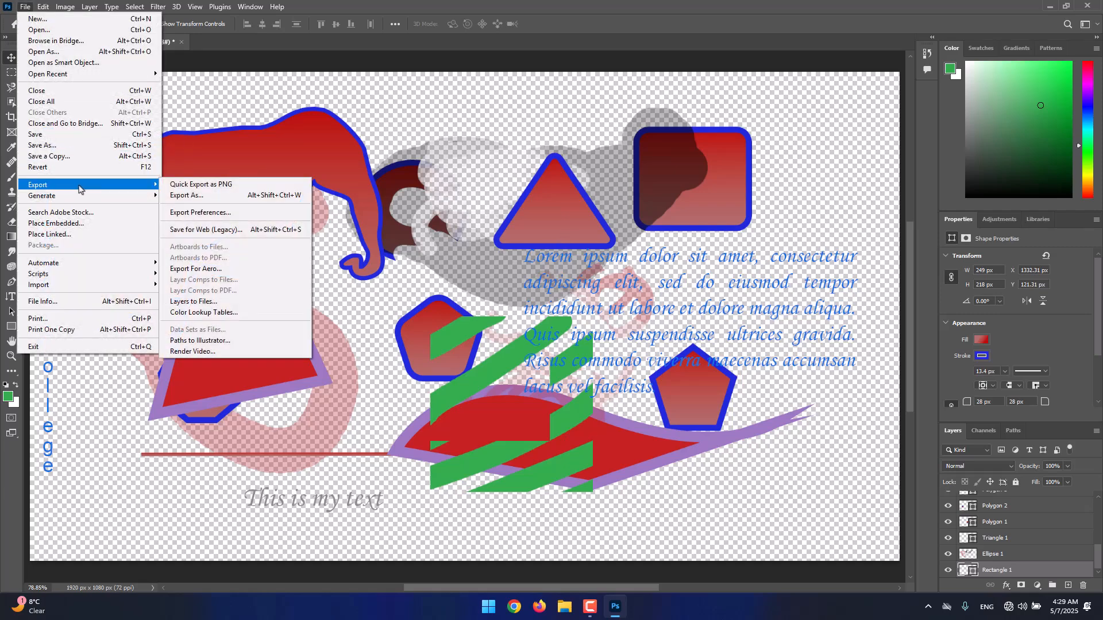
pyautogui.click(198, 195)
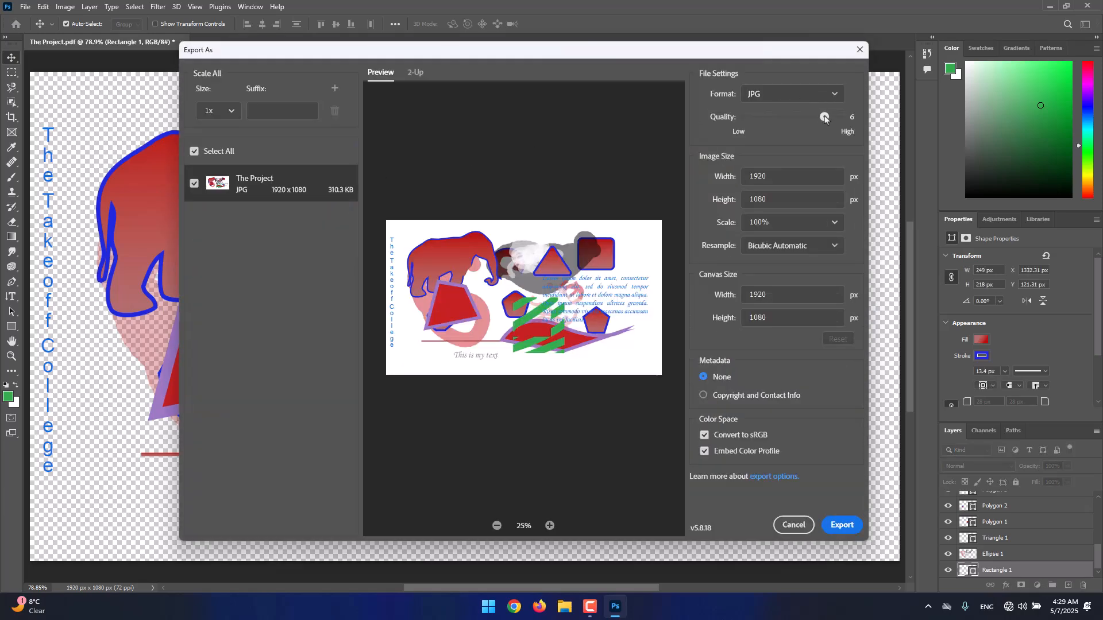
pyautogui.click(836, 528)
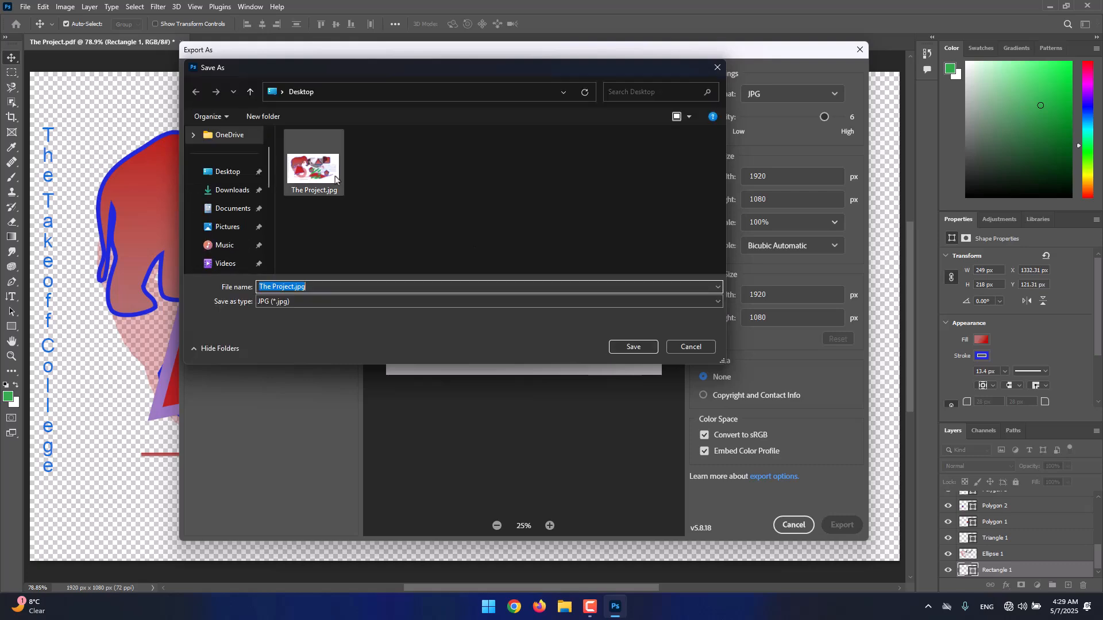
pyautogui.press('Return')
pyautogui.click(579, 303)
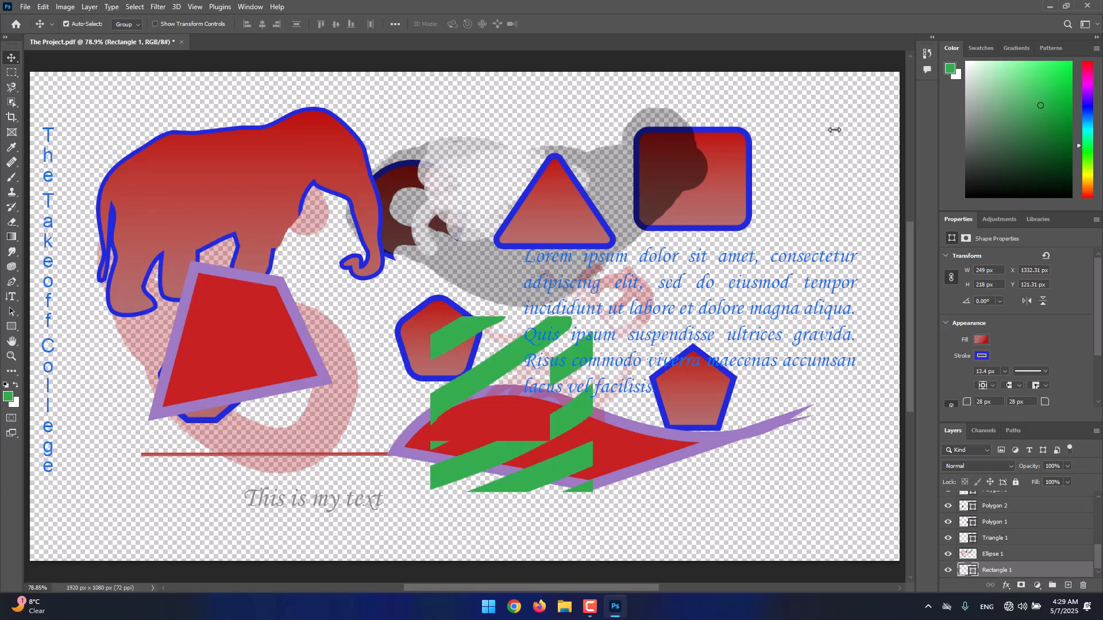
pyautogui.click(1049, 6)
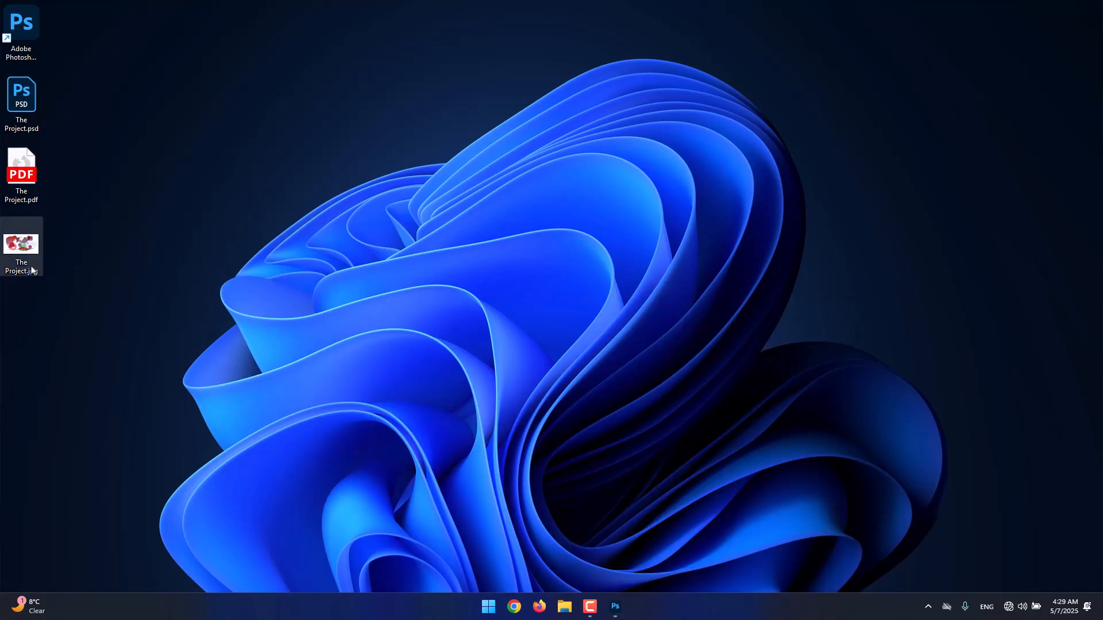
pyautogui.doubleClick(32, 270)
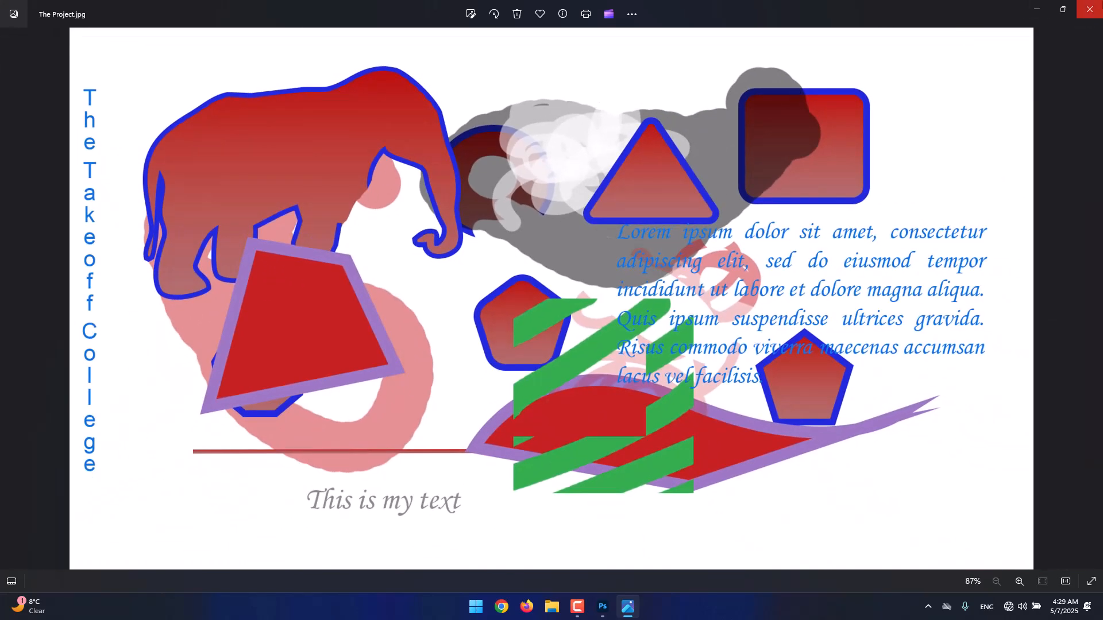
# Close the JPG preview and set up a new export of the project in PNG format
pyautogui.click(1089, 9)
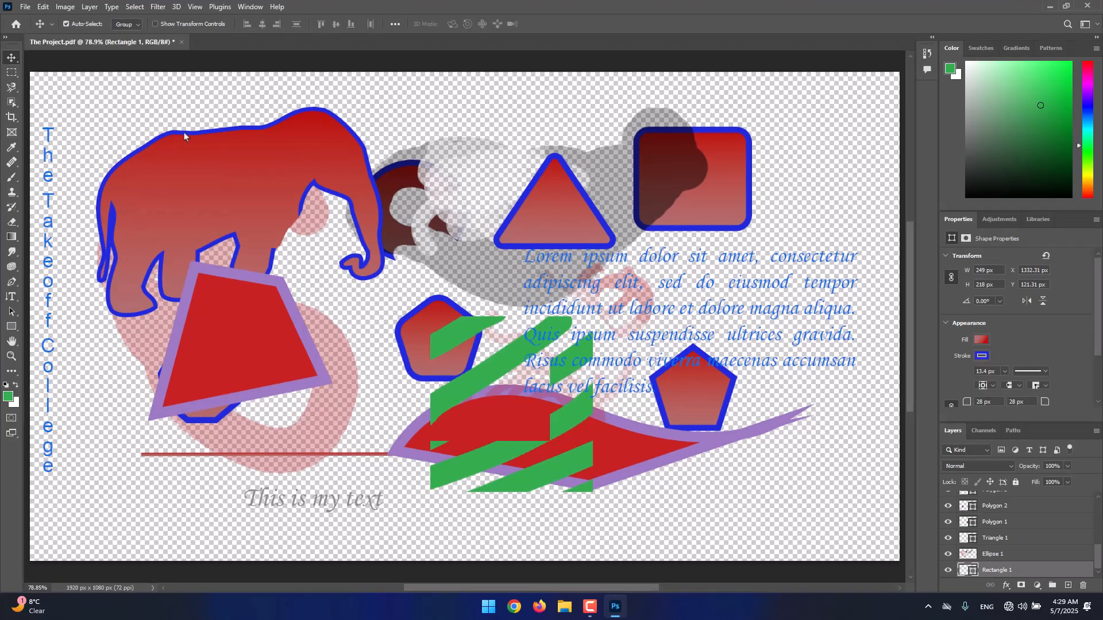
pyautogui.click(25, 6)
pyautogui.moveTo(61, 186)
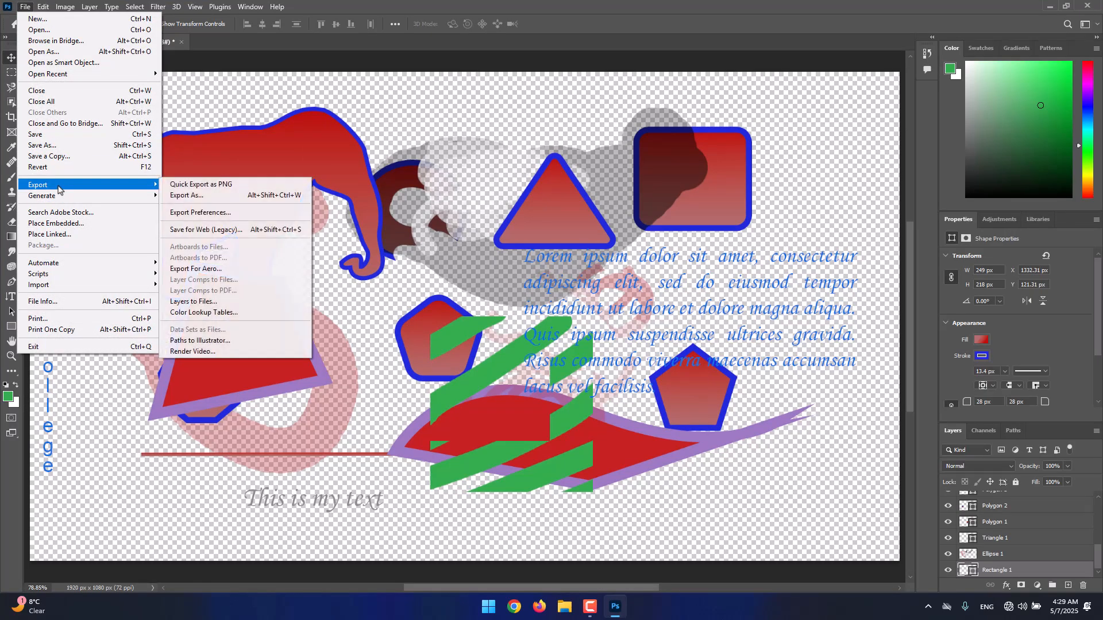
pyautogui.click(190, 195)
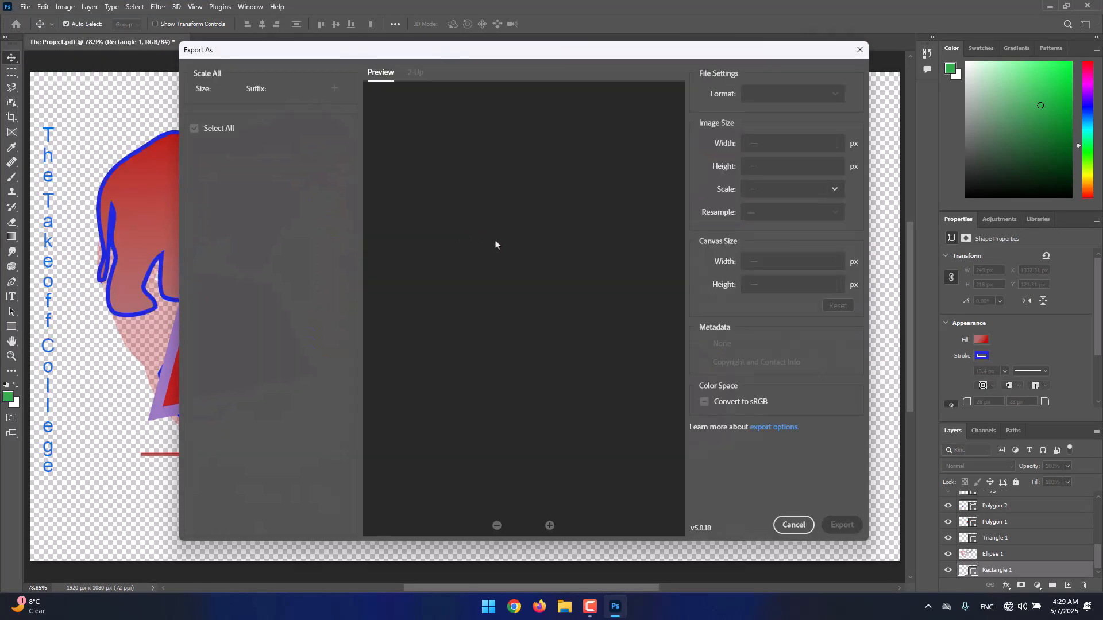
pyautogui.click(776, 93)
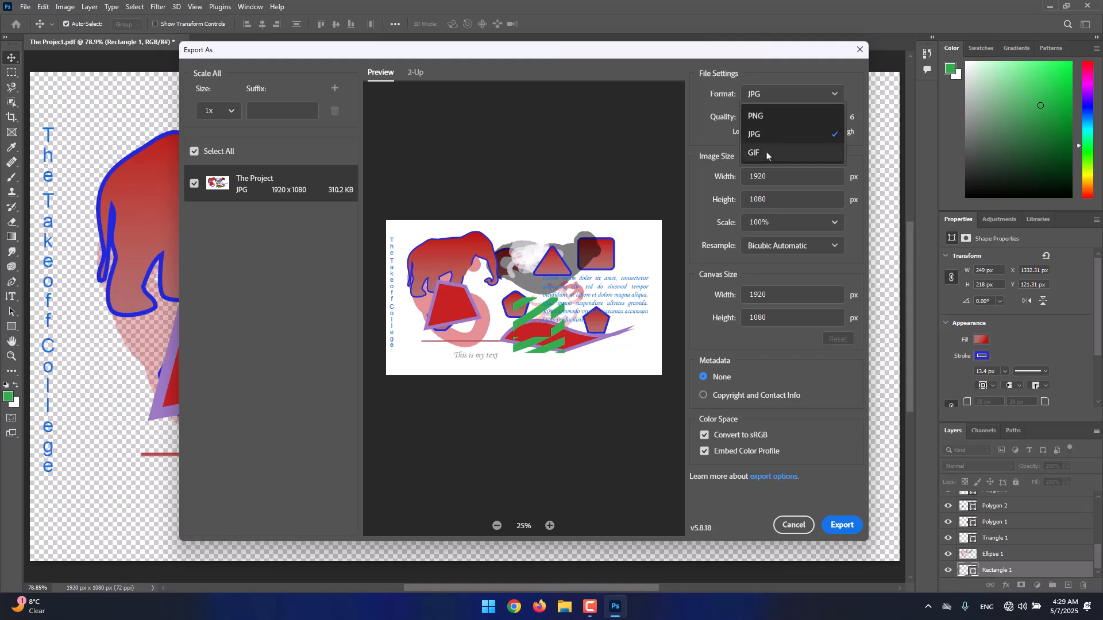
pyautogui.click(768, 117)
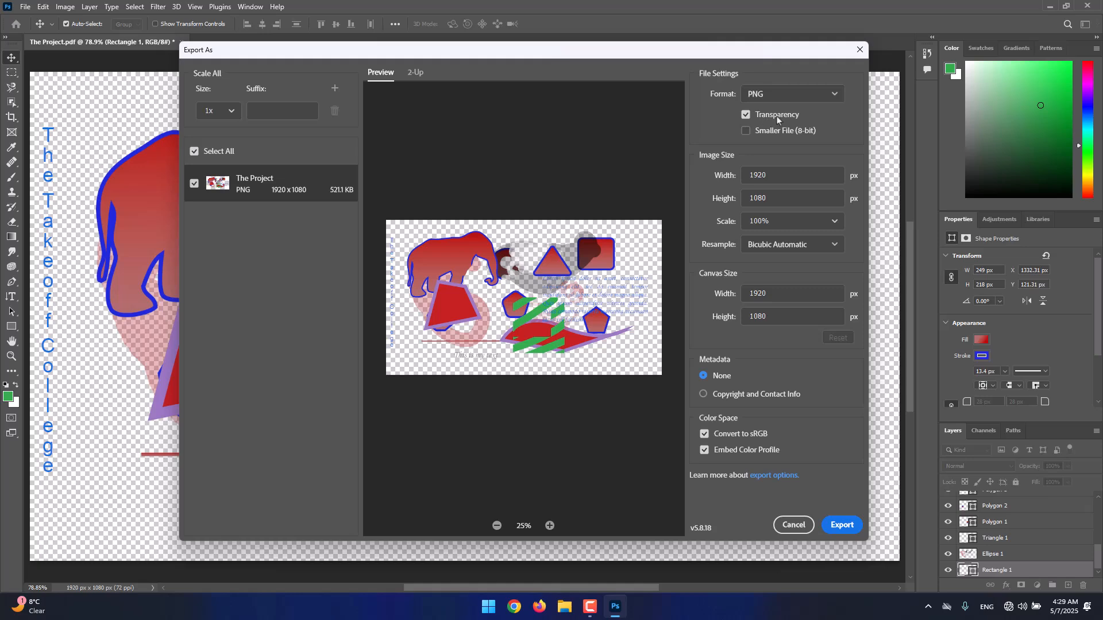
# Export the transparent image to the Desktop as The Project.png
pyautogui.click(842, 524)
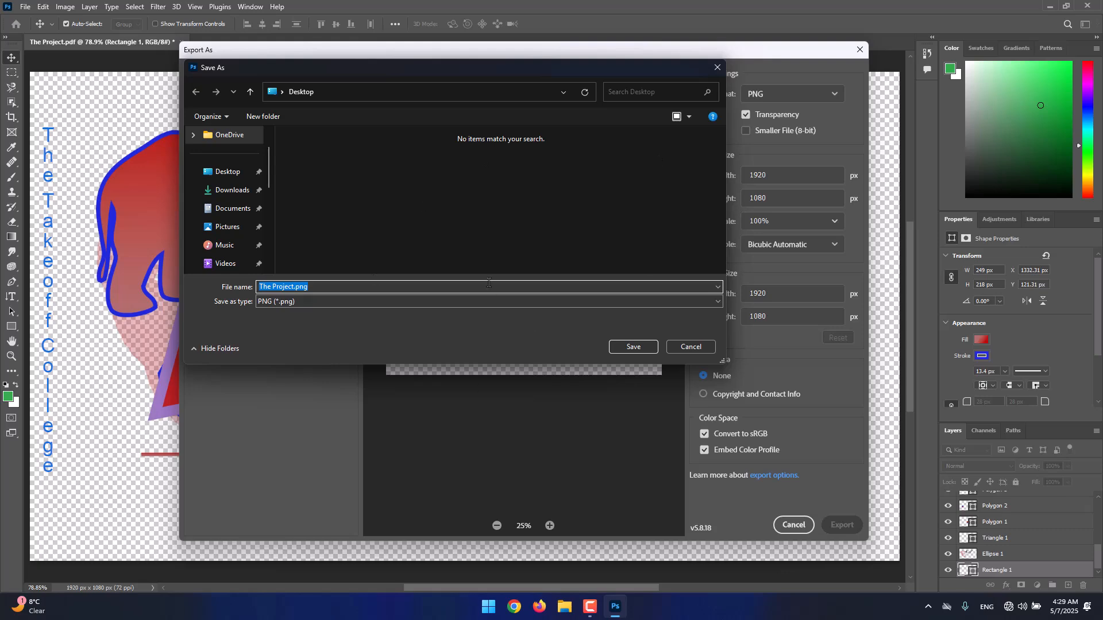
pyautogui.click(226, 175)
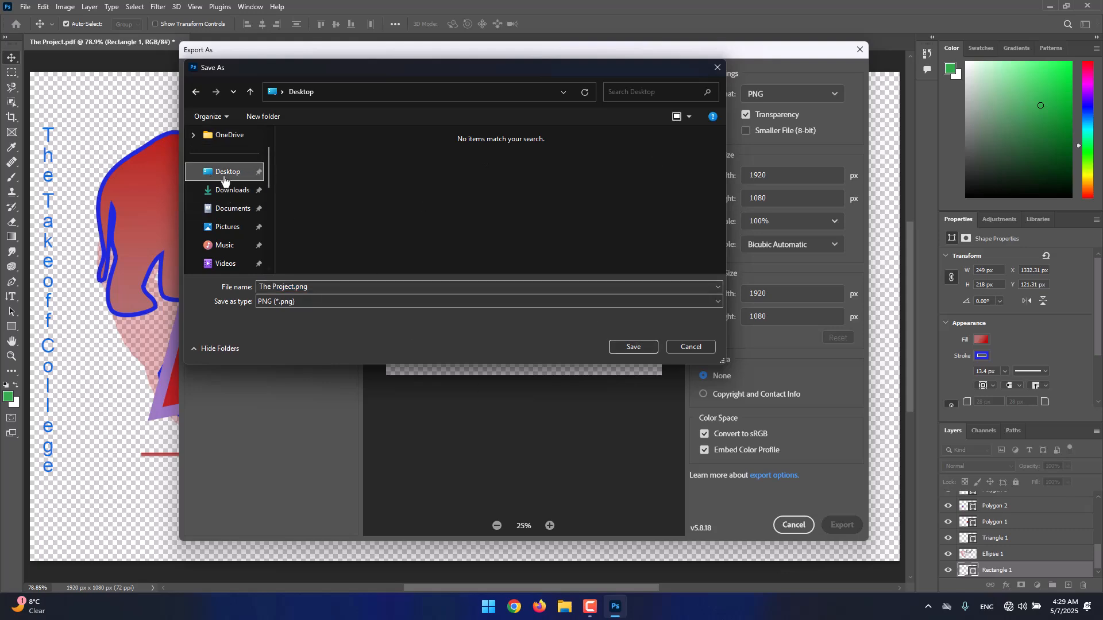
pyautogui.click(632, 346)
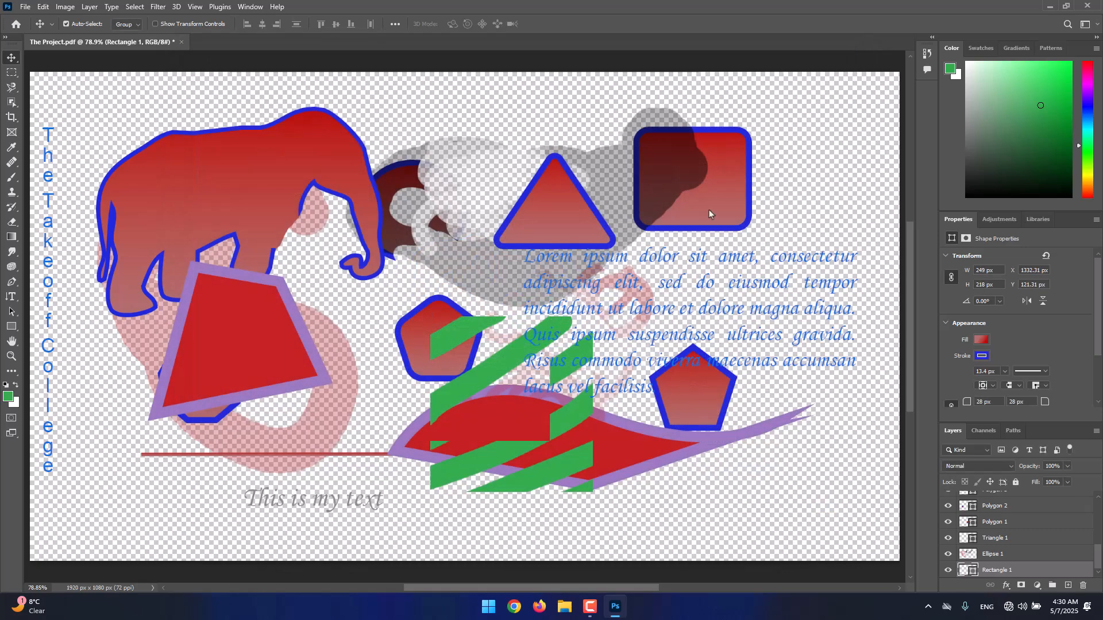
# Open The Project.png from the desktop, compare its background with The Project.jpg, and close the image viewer
pyautogui.click(1050, 6)
pyautogui.doubleClick(34, 316)
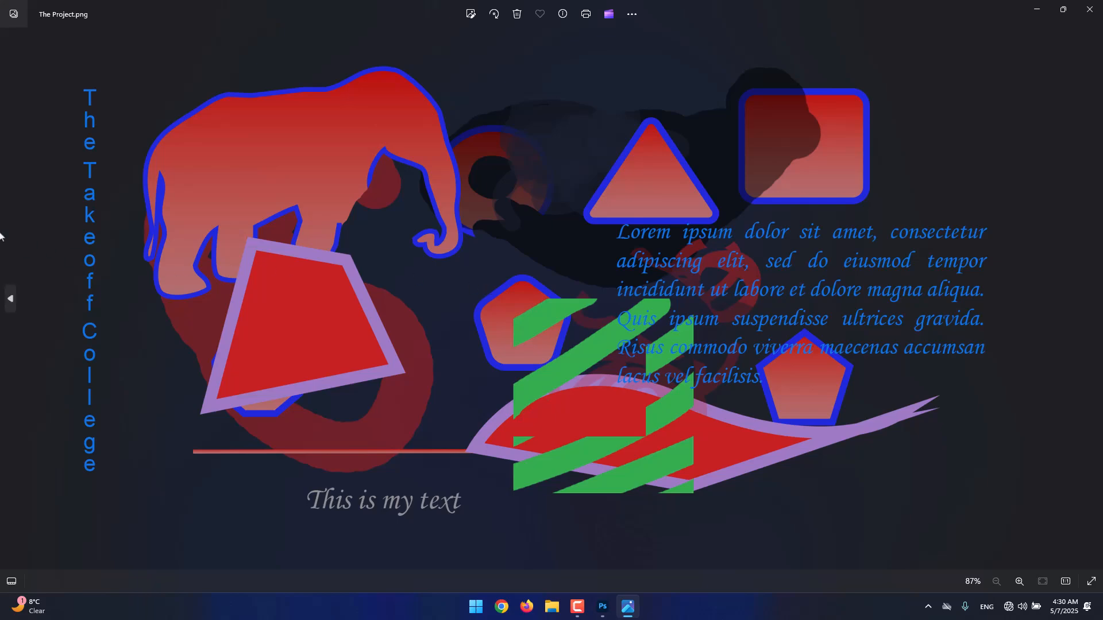
pyautogui.press('Left')
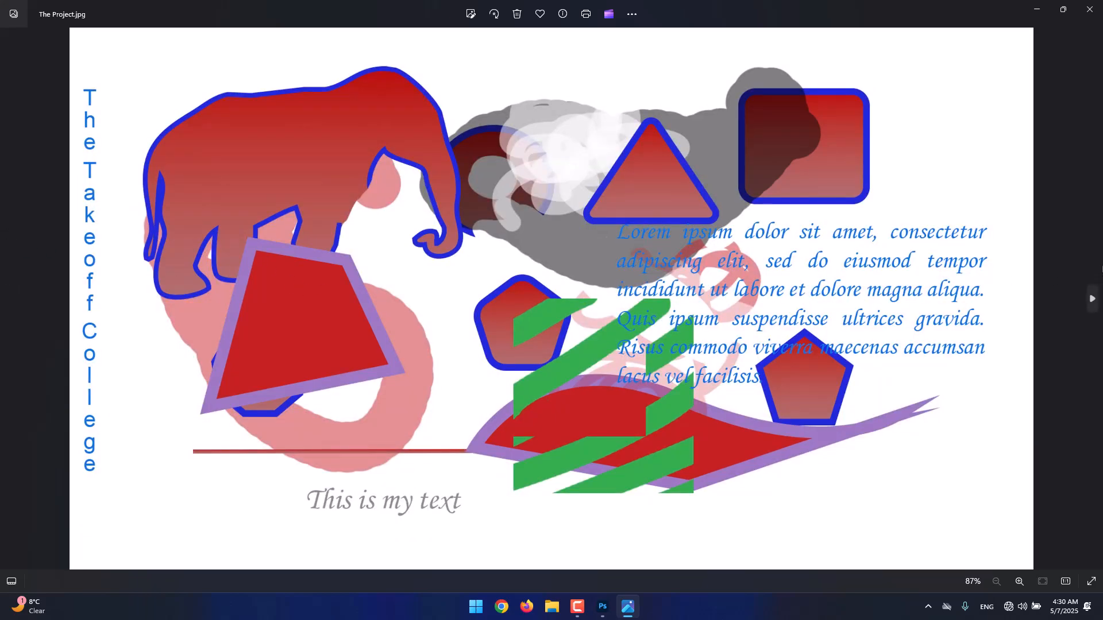
pyautogui.press('Right')
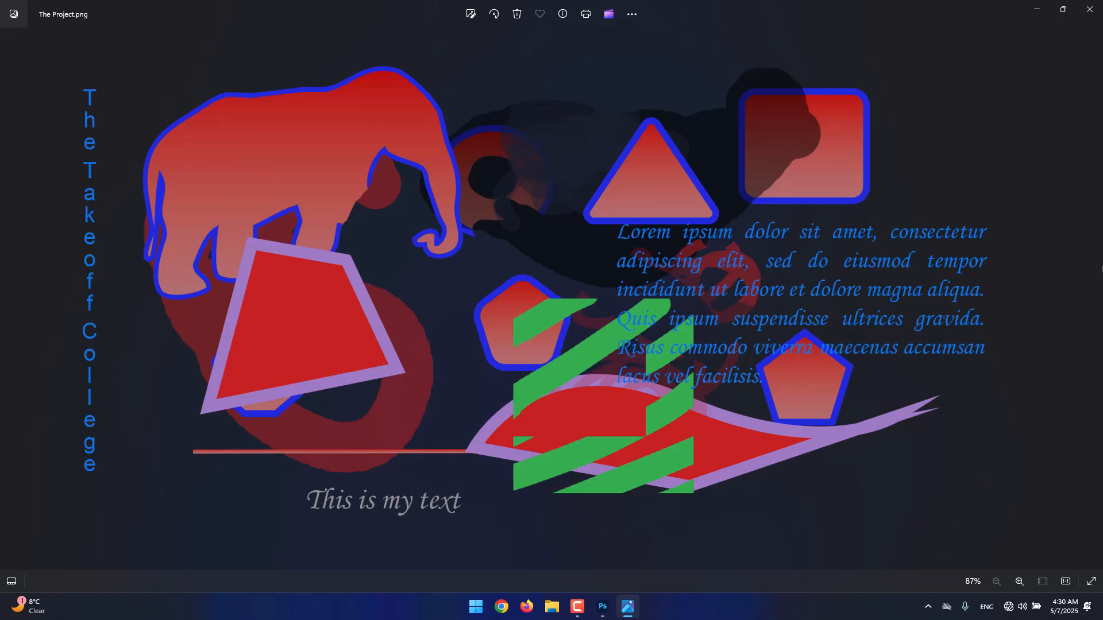
pyautogui.hotkey('alt', 'F4')
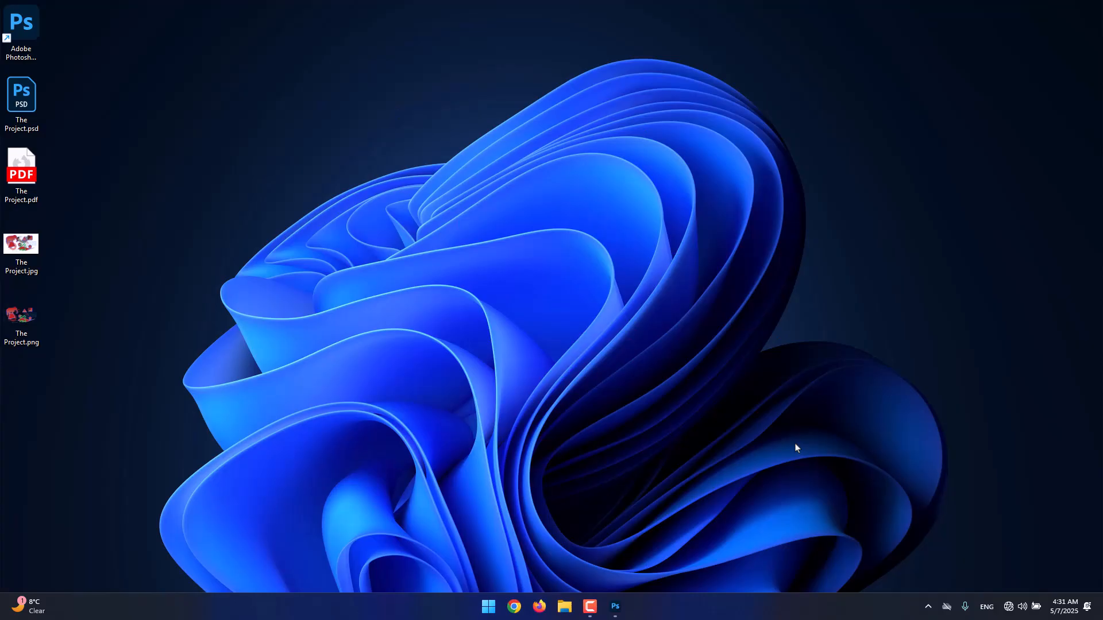